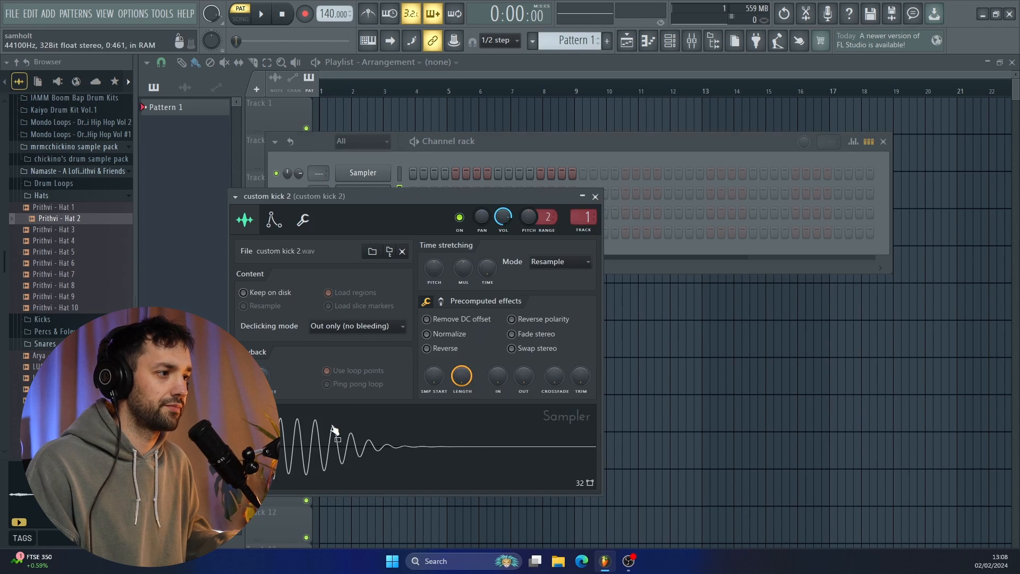
Step: Audition the custom kick 2, custom snare 2 and Prithvi - Hat 2 samples from their channel settings
{"action": "left_click", "coordinate": [331, 428]}
{"action": "key", "text": "Escape"}
{"action": "left_click", "coordinate": [358, 213]}
{"action": "left_click", "coordinate": [612, 214]}
{"action": "left_click", "coordinate": [362, 232]}
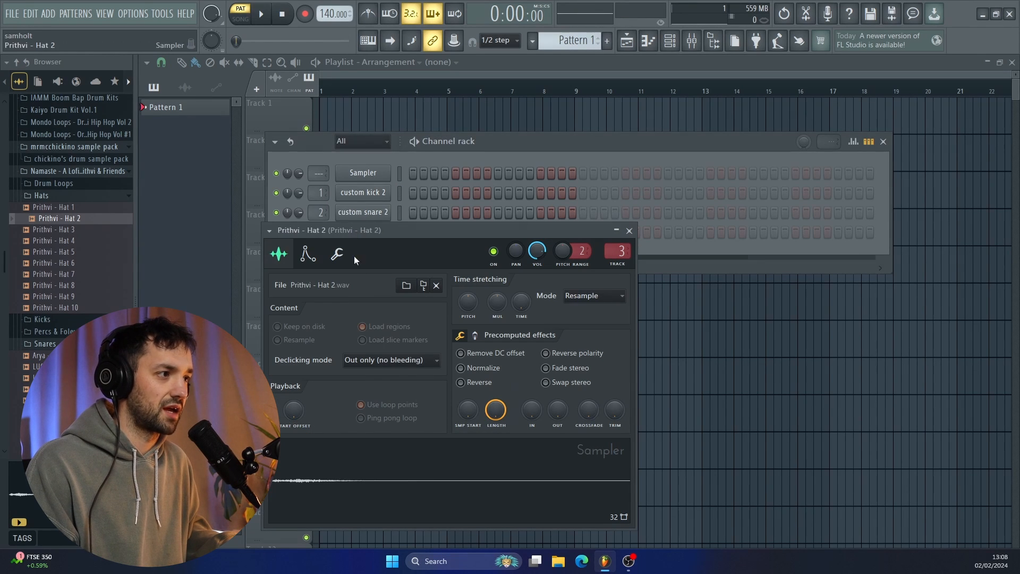
{"action": "left_click", "coordinate": [366, 468]}
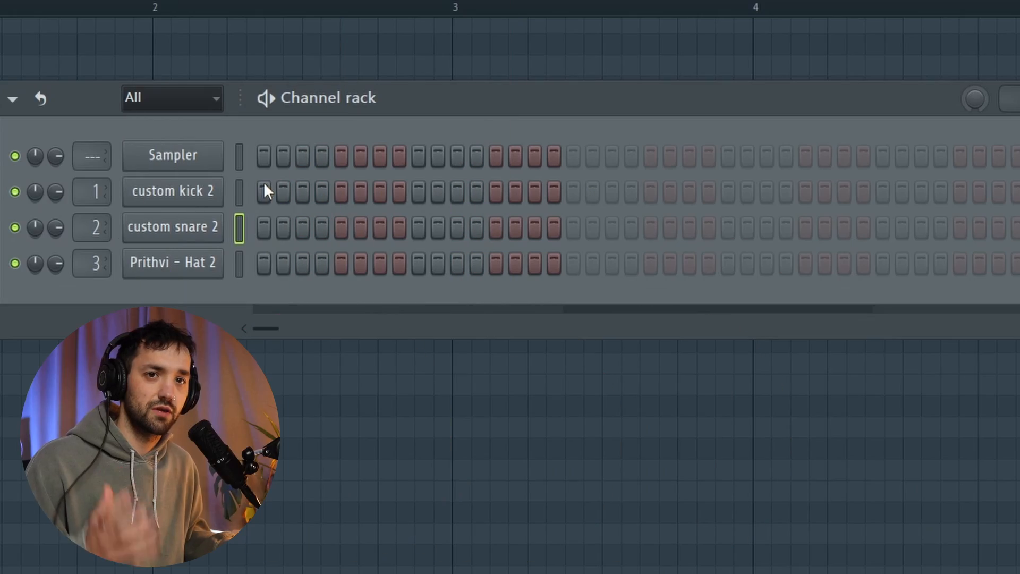
Step: Place custom kick 2 on steps 1 and 11 and custom snare 2 on steps 5 and 13, and play the pattern
{"action": "left_click", "coordinate": [264, 189]}
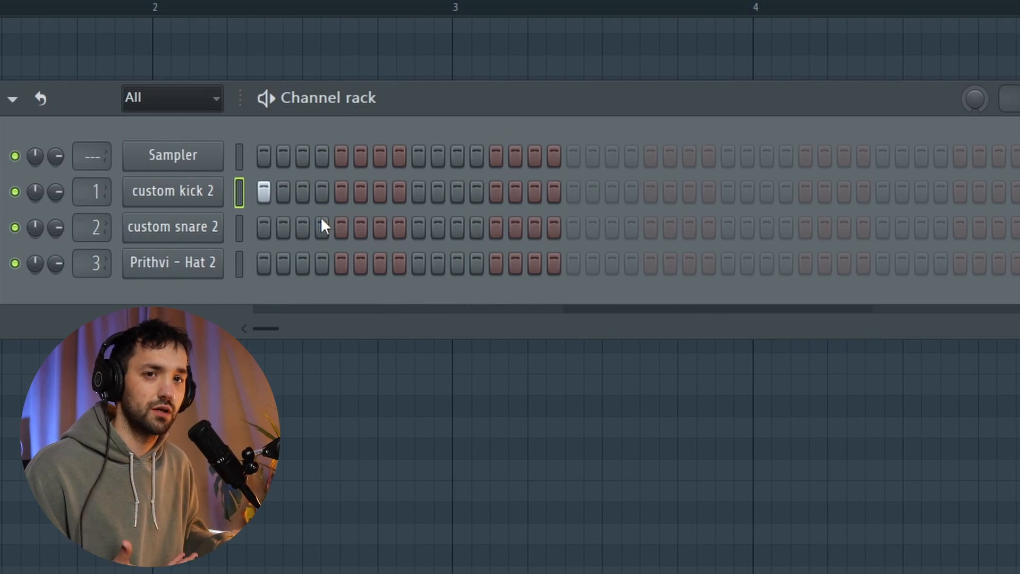
{"action": "left_click", "coordinate": [341, 228]}
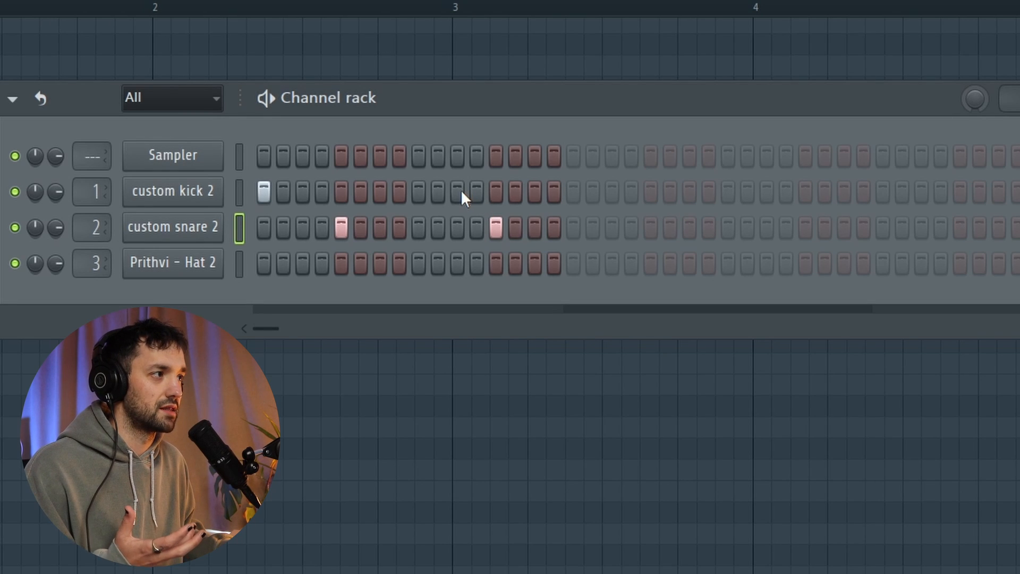
{"action": "key", "text": "Up"}
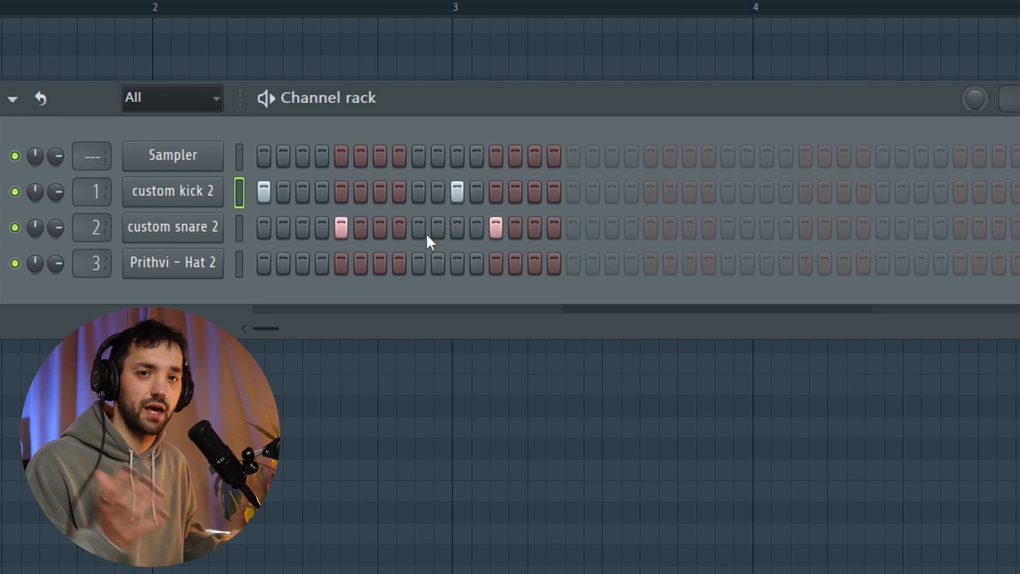
{"action": "key", "text": "space"}
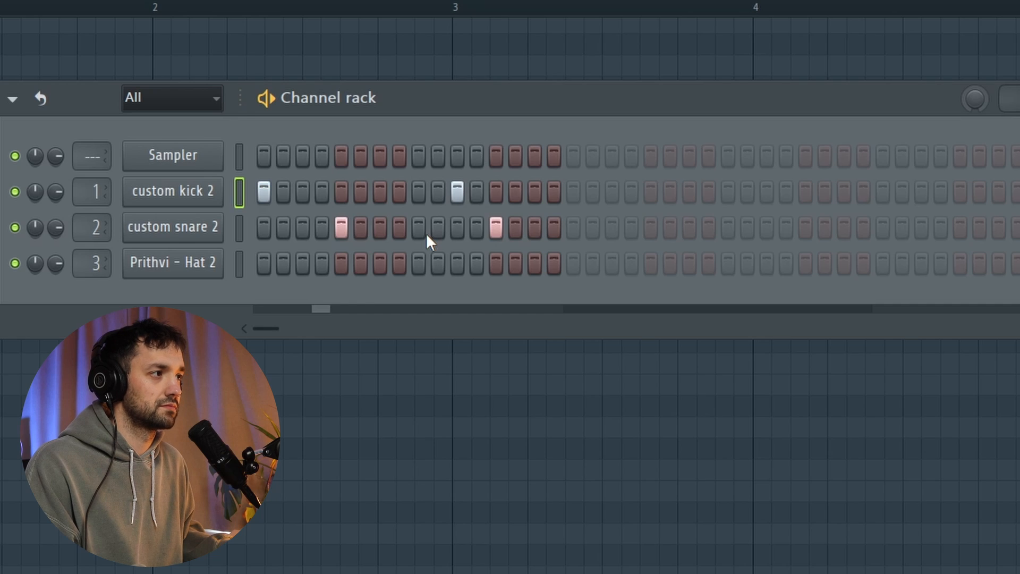
Step: Move the second kick from step 11 to step 12 and play the pattern
{"action": "right_click", "coordinate": [458, 193]}
{"action": "key", "text": "space"}
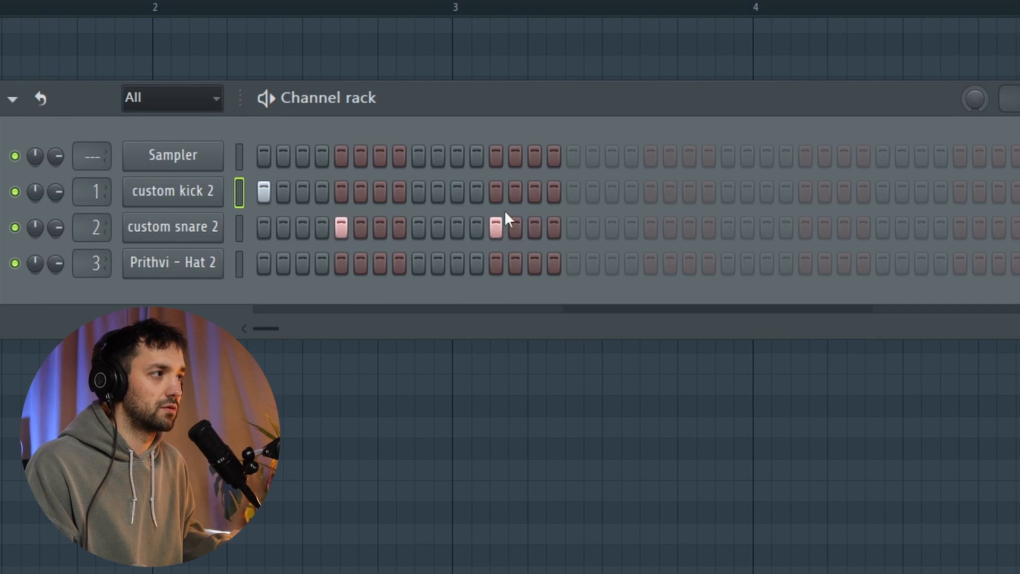
{"action": "left_click", "coordinate": [472, 193]}
{"action": "key", "text": "space"}
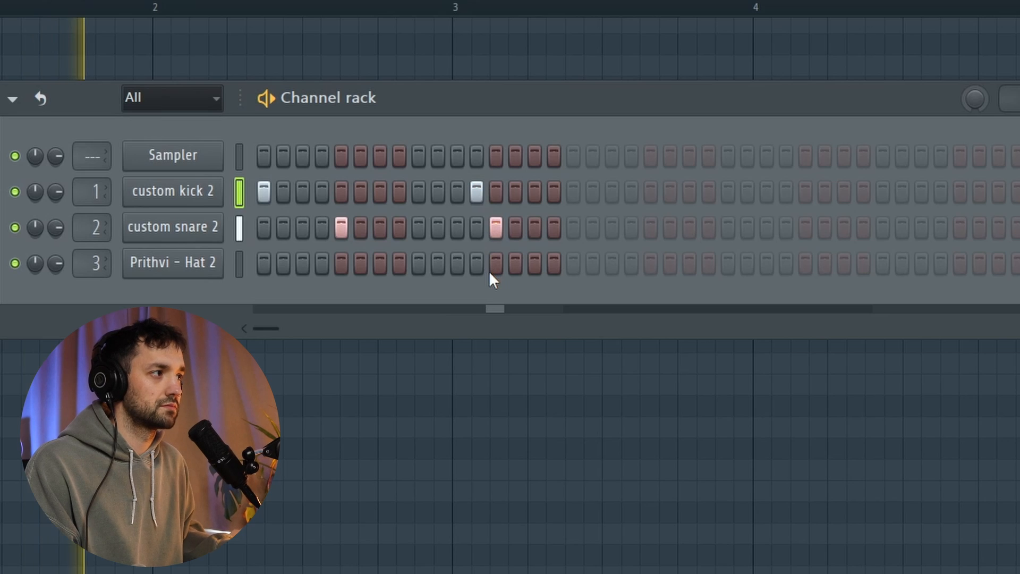
{"action": "key", "text": "space"}
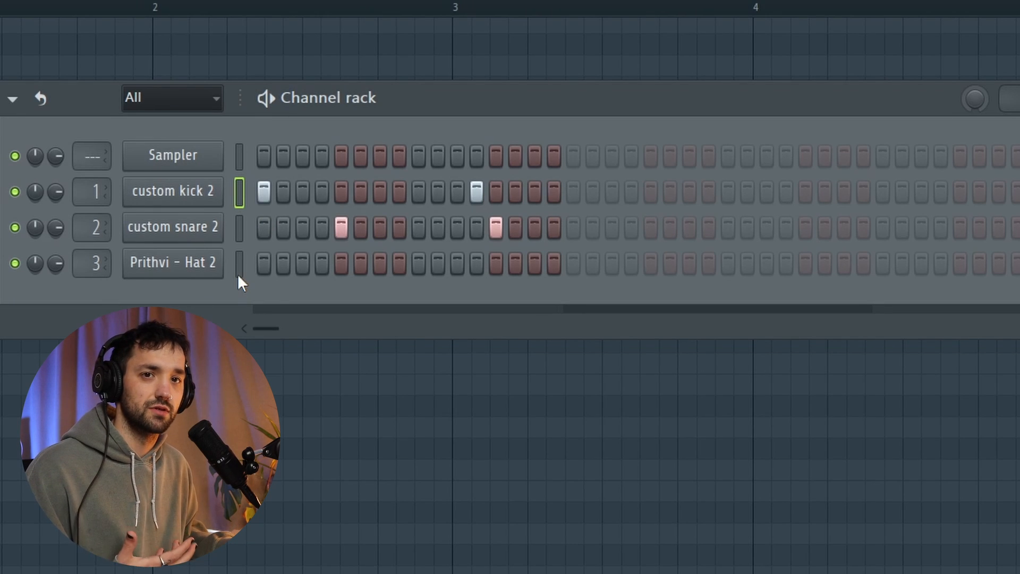
Step: Fill the Prithvi - Hat 2 channel on every 4 steps and start playback
{"action": "right_click", "coordinate": [213, 267]}
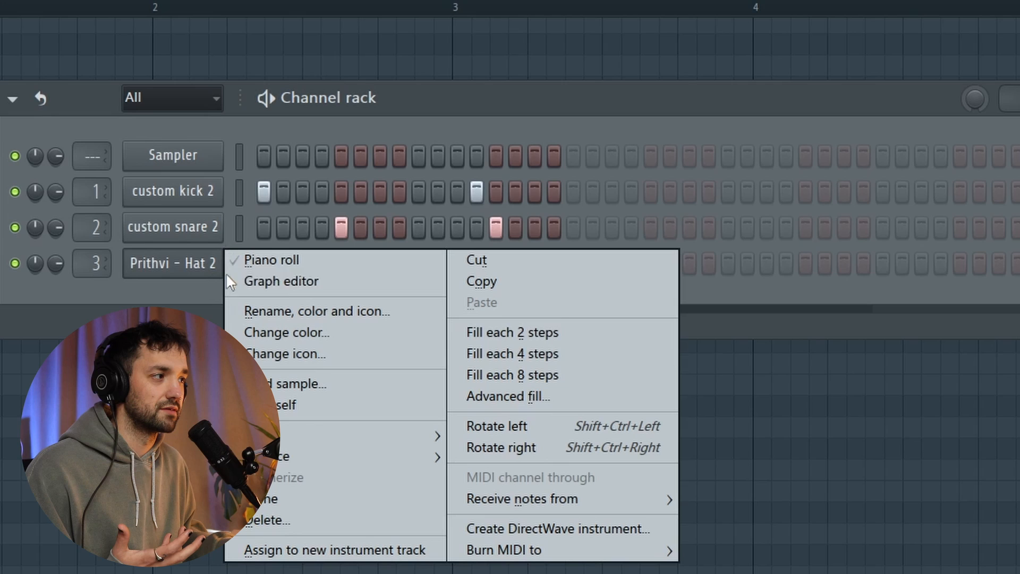
{"action": "left_click", "coordinate": [547, 356]}
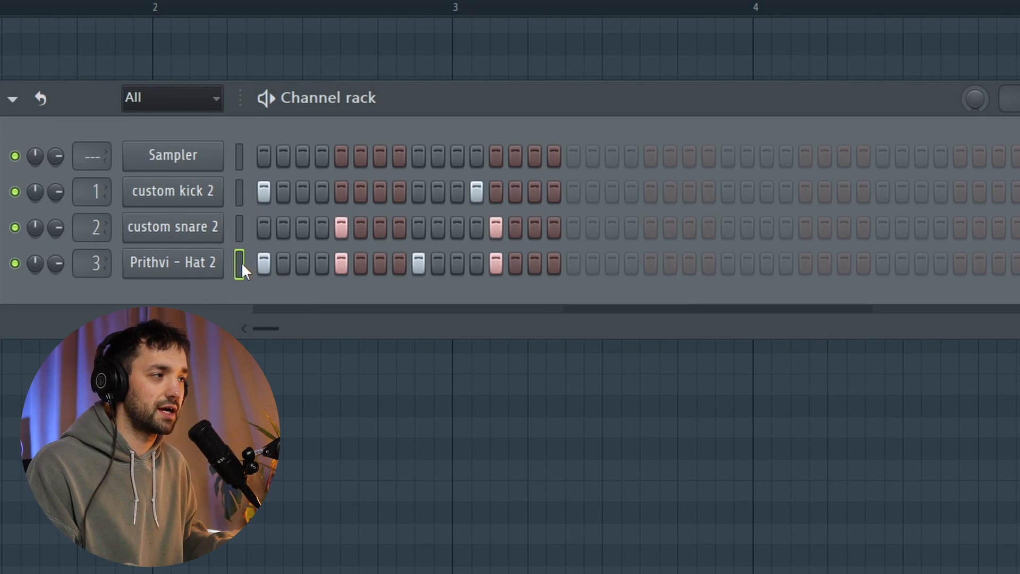
{"action": "key", "text": "space"}
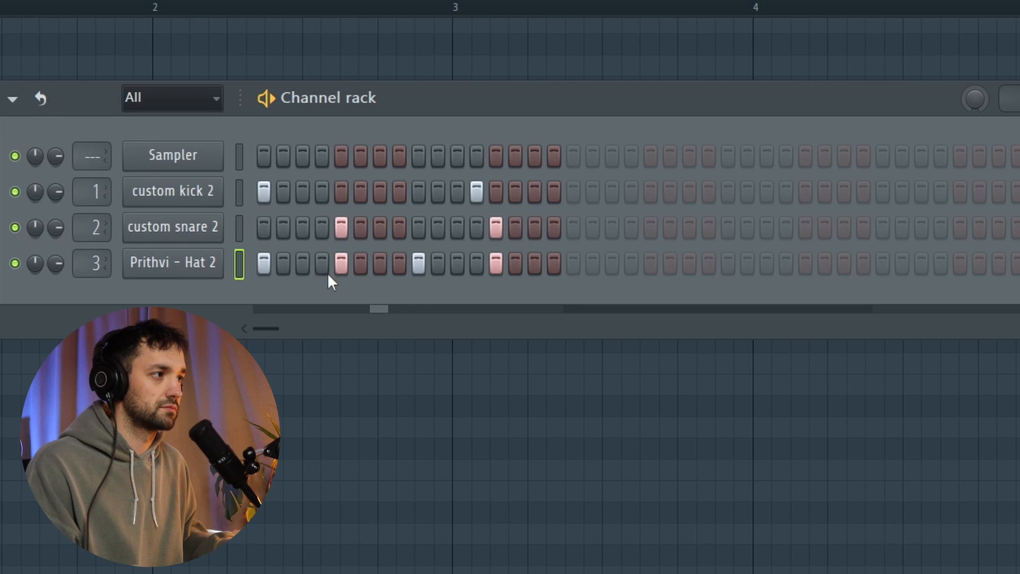
Step: Add Prithvi - Hat 2 hits on steps 3, 7, 11 and 15 while listening to the pattern
{"action": "left_click", "coordinate": [302, 266]}
{"action": "left_click", "coordinate": [380, 263]}
{"action": "left_click", "coordinate": [458, 263]}
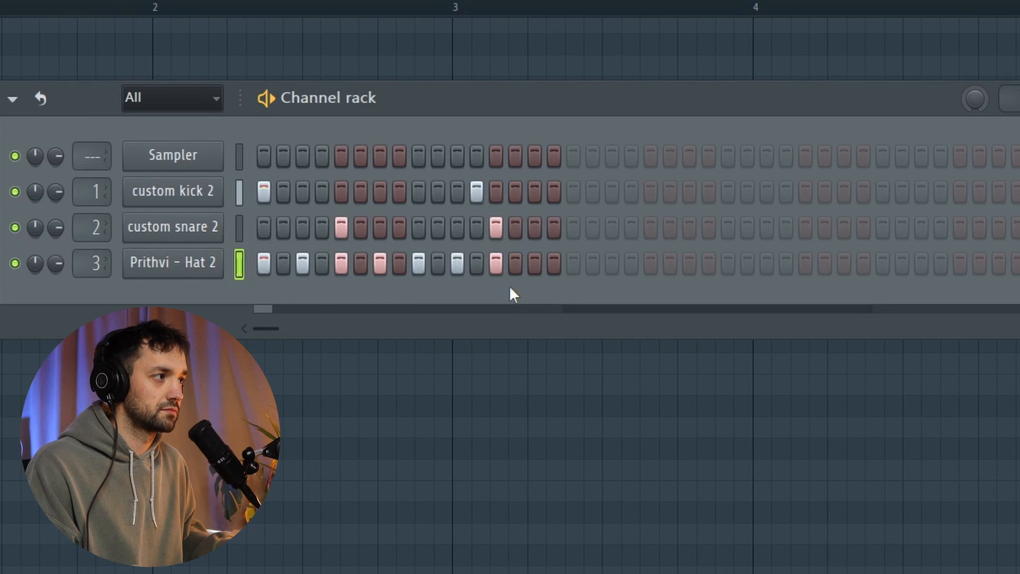
{"action": "left_click", "coordinate": [534, 263]}
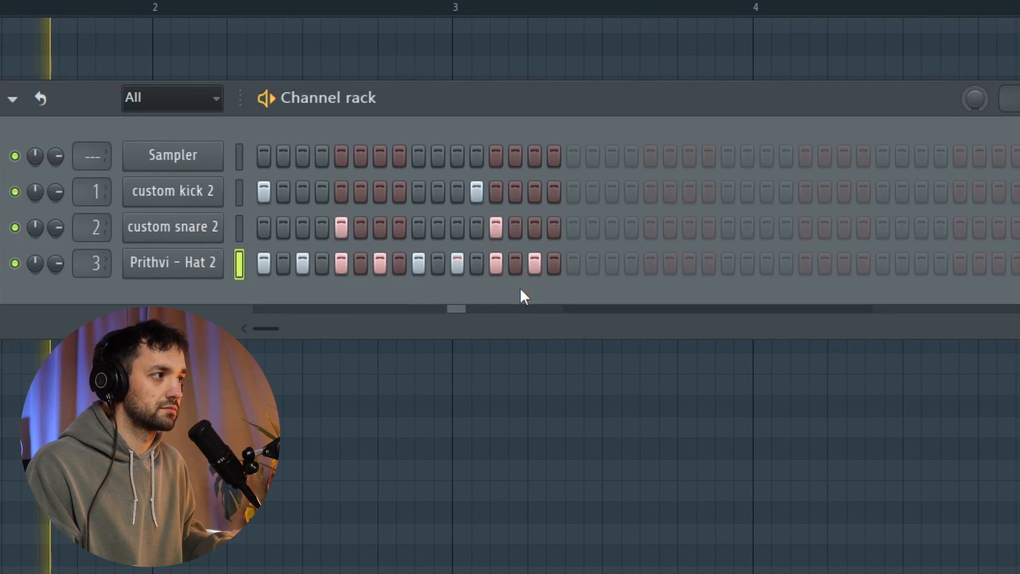
{"action": "key", "text": "space"}
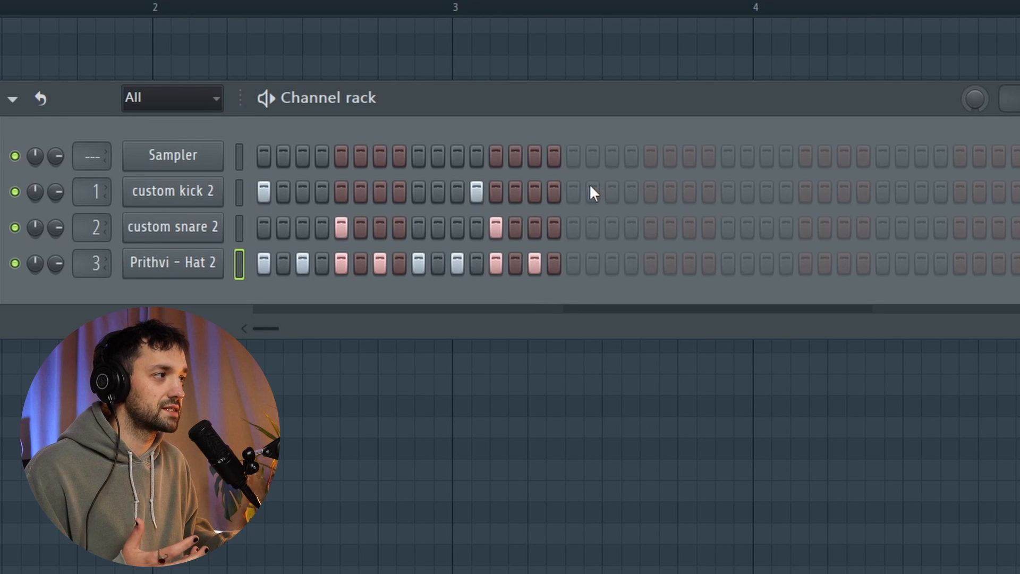
Step: Extend the beat into a second bar with a kick on step 17 and snares on steps 21 and 29, and play it
{"action": "left_click", "coordinate": [573, 191]}
{"action": "left_click", "coordinate": [650, 227]}
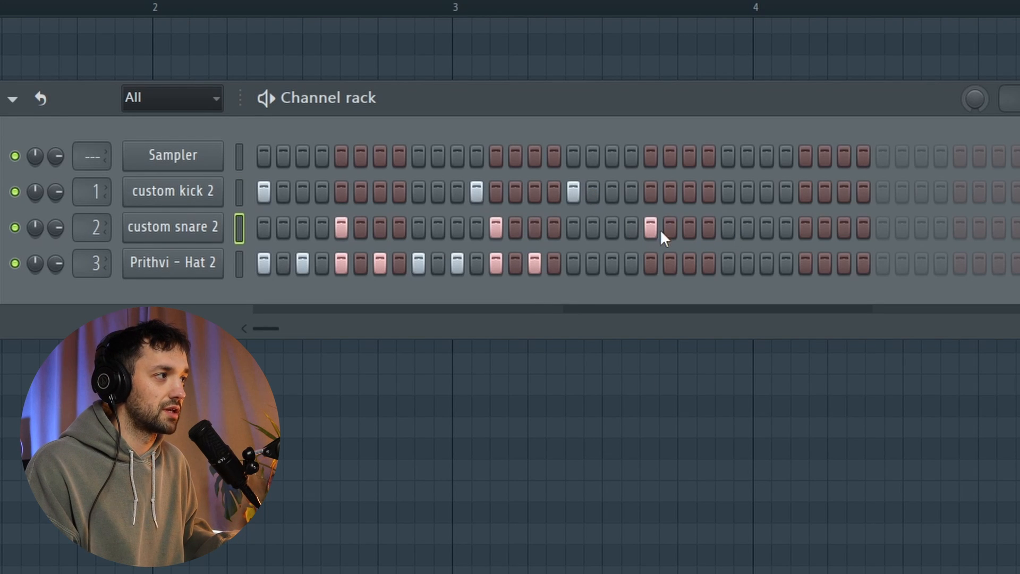
{"action": "left_click", "coordinate": [804, 229]}
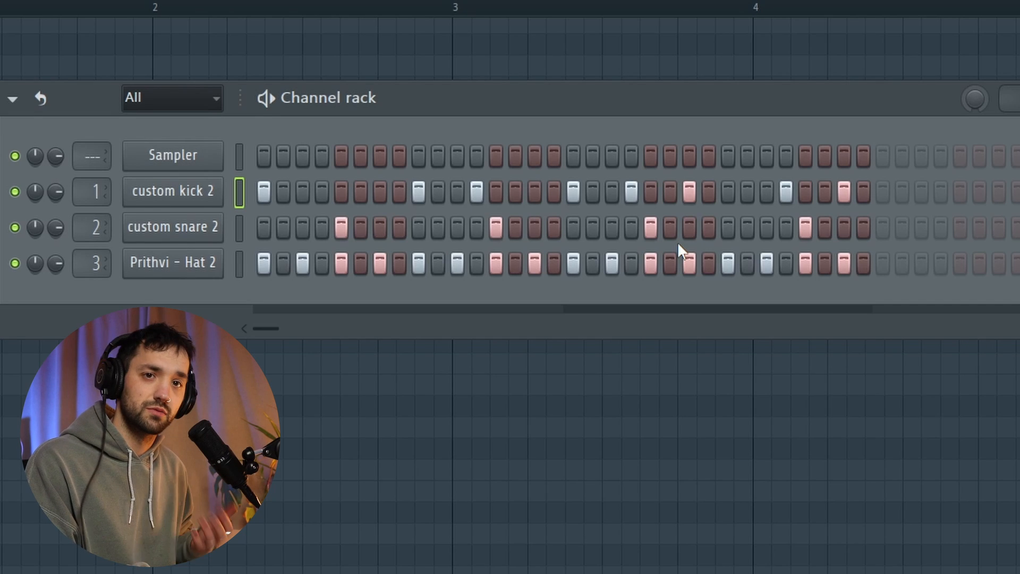
{"action": "key", "text": "space"}
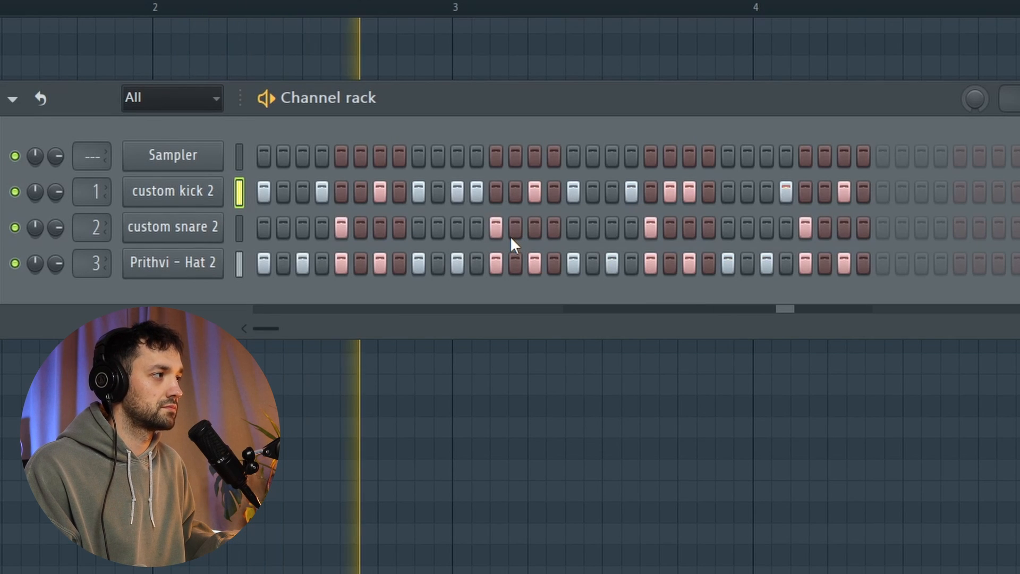
{"action": "key", "text": "space"}
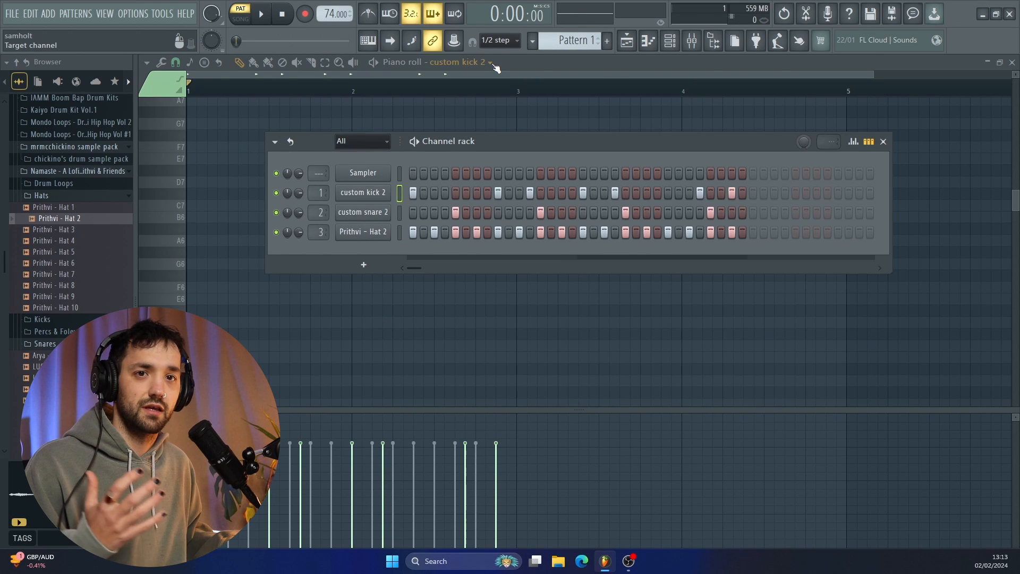
Step: In the piano roll for Prithvi - Hat 2, nudge the first bar's off-beat notes slightly off the grid and remove the second bar's hats
{"action": "left_click", "coordinate": [489, 64]}
{"action": "left_click", "coordinate": [470, 162]}
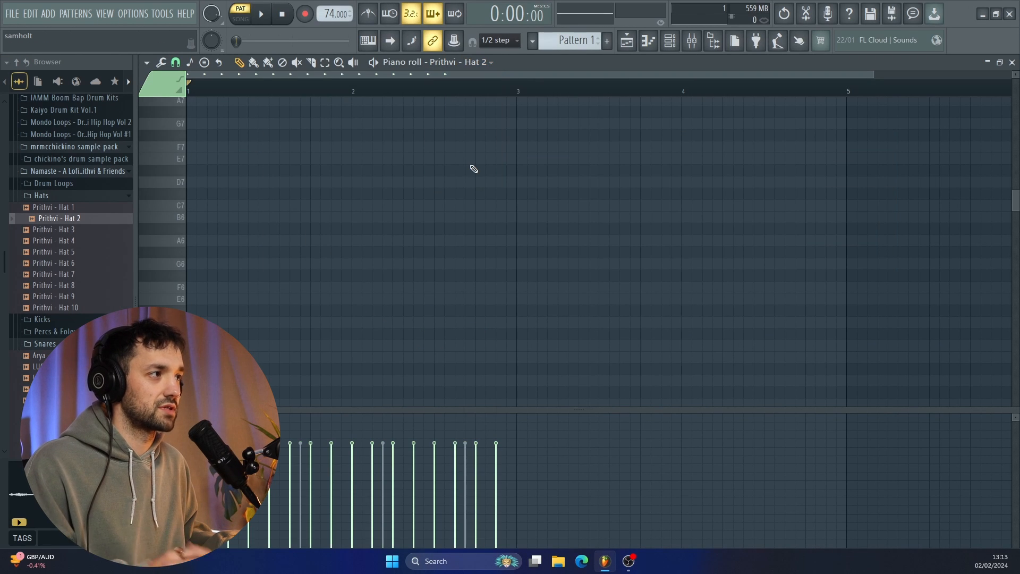
{"action": "scroll", "coordinate": [457, 214], "scroll_direction": "down", "scroll_amount": 5}
{"action": "scroll", "coordinate": [422, 228], "scroll_direction": "up", "scroll_amount": 4}
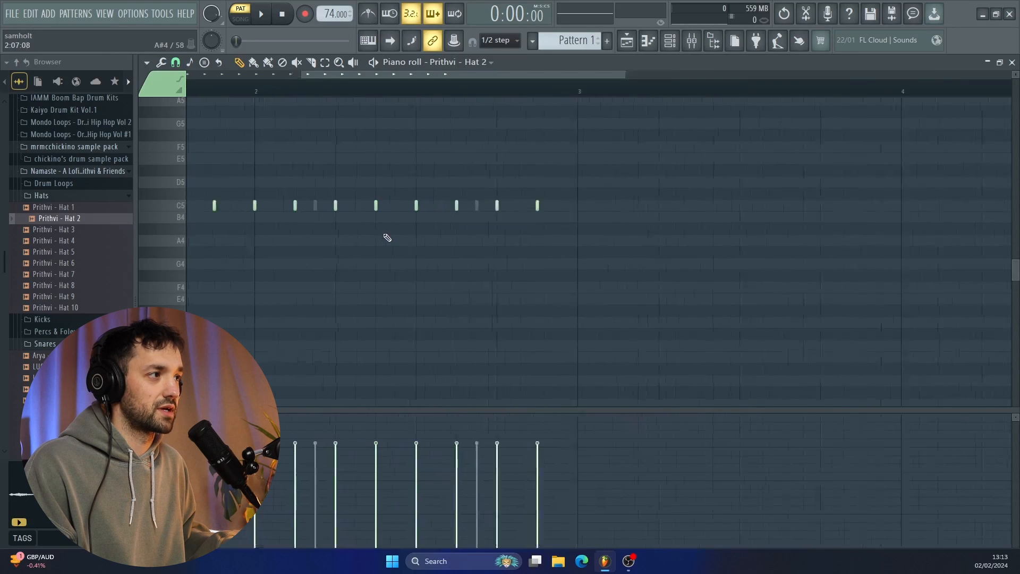
{"action": "scroll", "coordinate": [443, 223], "scroll_direction": "down", "scroll_amount": 6}
{"action": "scroll", "coordinate": [226, 168], "scroll_direction": "up", "scroll_amount": 1}
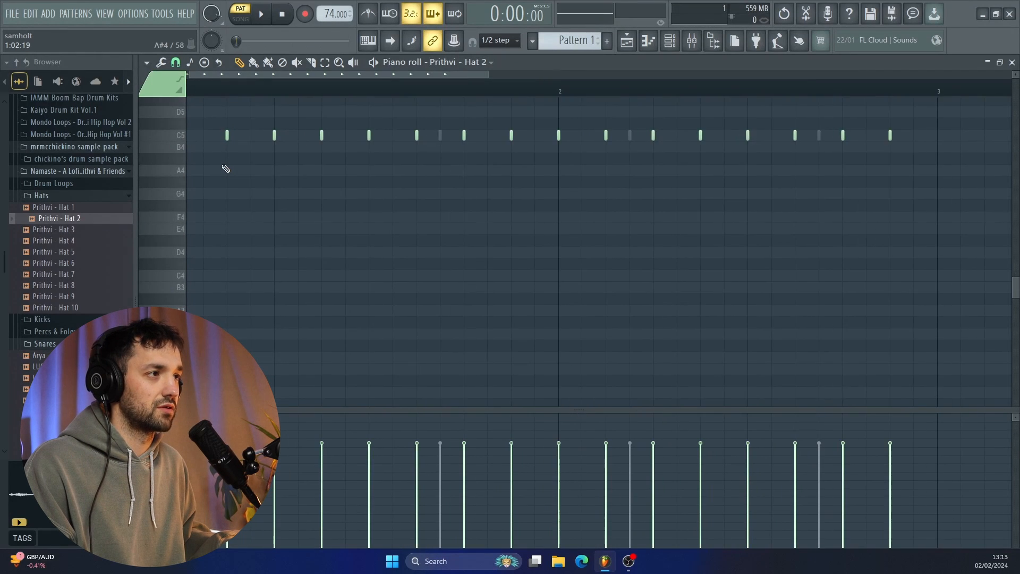
{"action": "scroll", "coordinate": [225, 169], "scroll_direction": "down", "scroll_amount": 1}
{"action": "scroll", "coordinate": [226, 168], "scroll_direction": "up", "scroll_amount": 3}
{"action": "scroll", "coordinate": [226, 195], "scroll_direction": "down", "scroll_amount": 2}
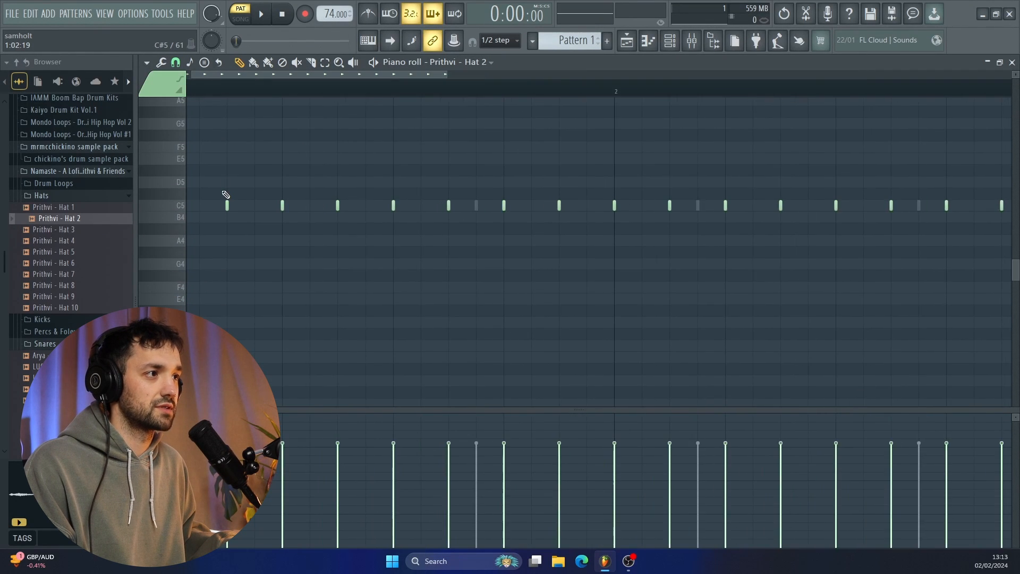
{"action": "key", "text": "ctrl+a"}
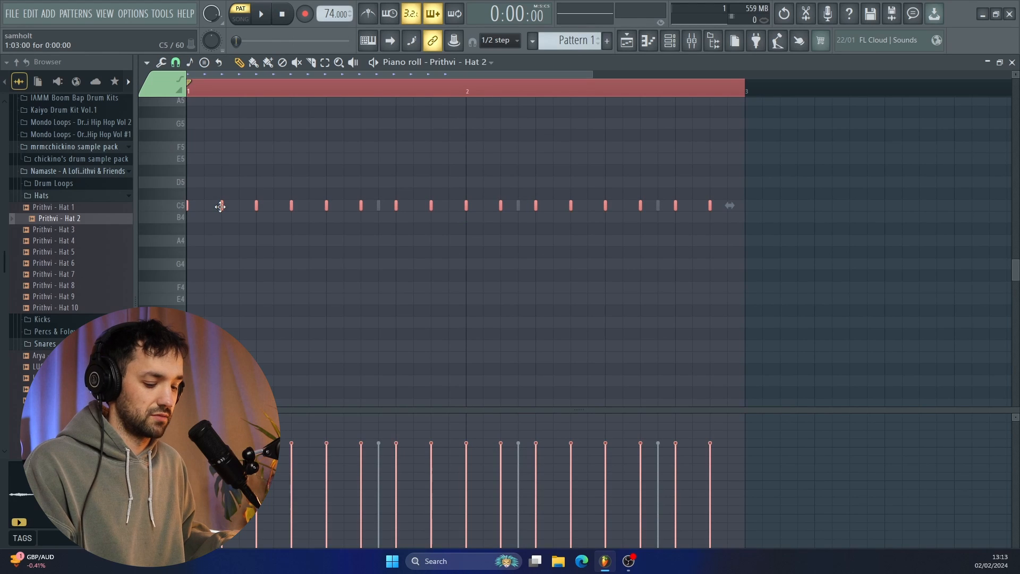
{"action": "left_click_drag", "start_coordinate": [221, 206], "coordinate": [223, 206]}
{"action": "key", "text": "space"}
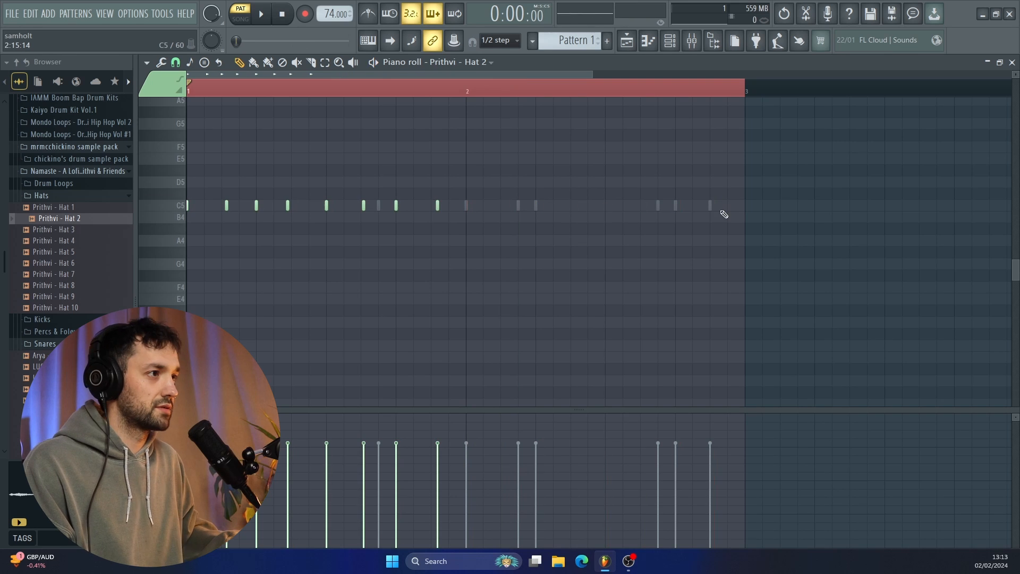
Step: Duplicate all the first-bar hat notes into the second bar and play the result
{"action": "key", "text": "ctrl+a"}
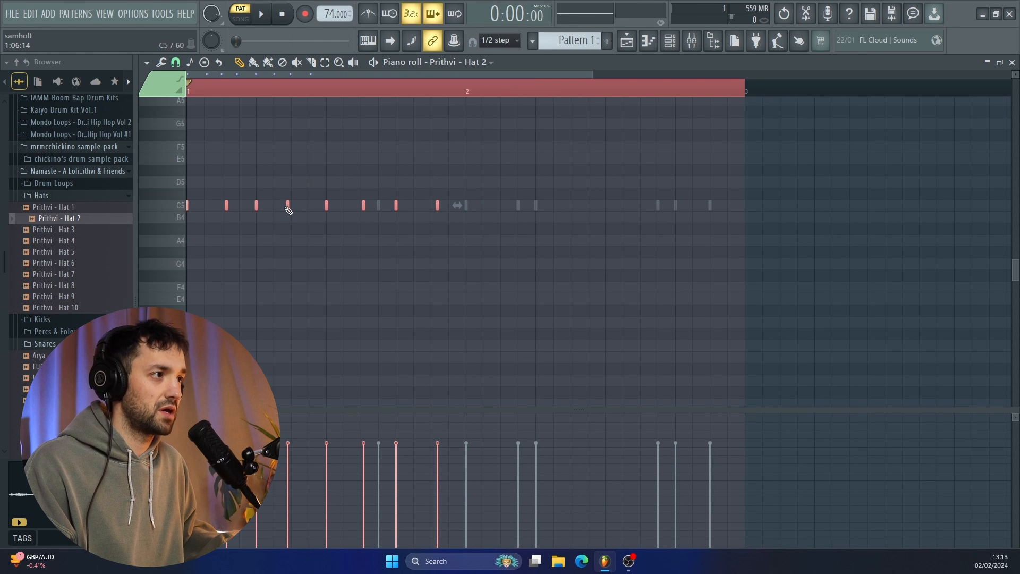
{"action": "key", "text": "ctrl+b"}
{"action": "key", "text": "space"}
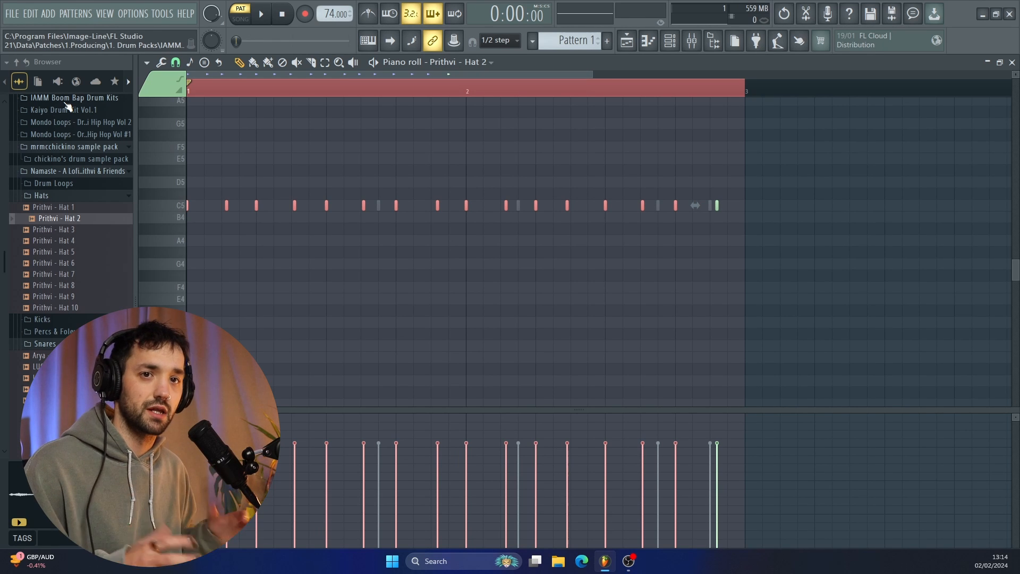
Step: Add the Prithvi - Hat 1 sample to the channel rack as a new channel and fill each 4 steps
{"action": "key", "text": "F6"}
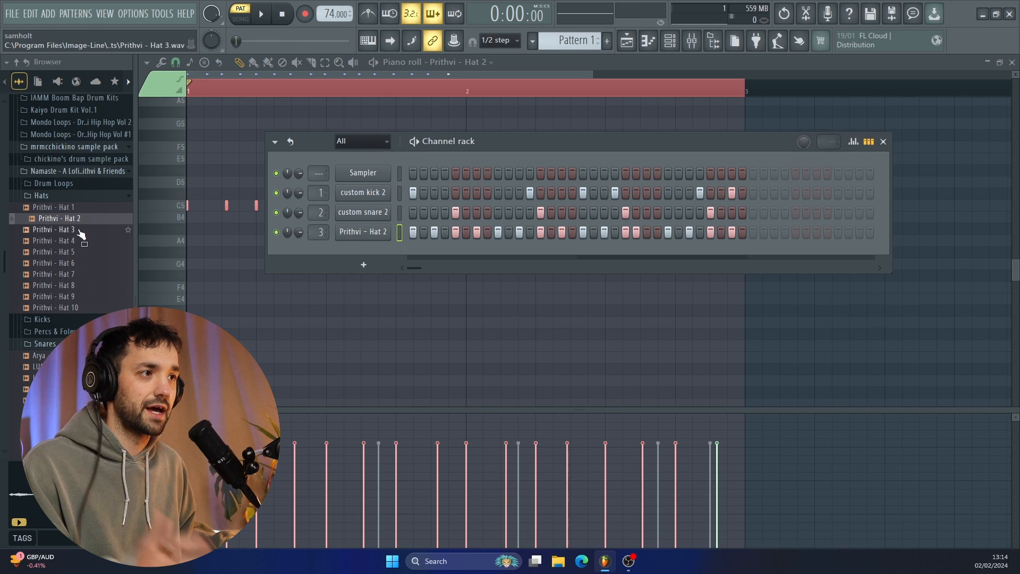
{"action": "left_click_drag", "start_coordinate": [74, 207], "coordinate": [333, 251]}
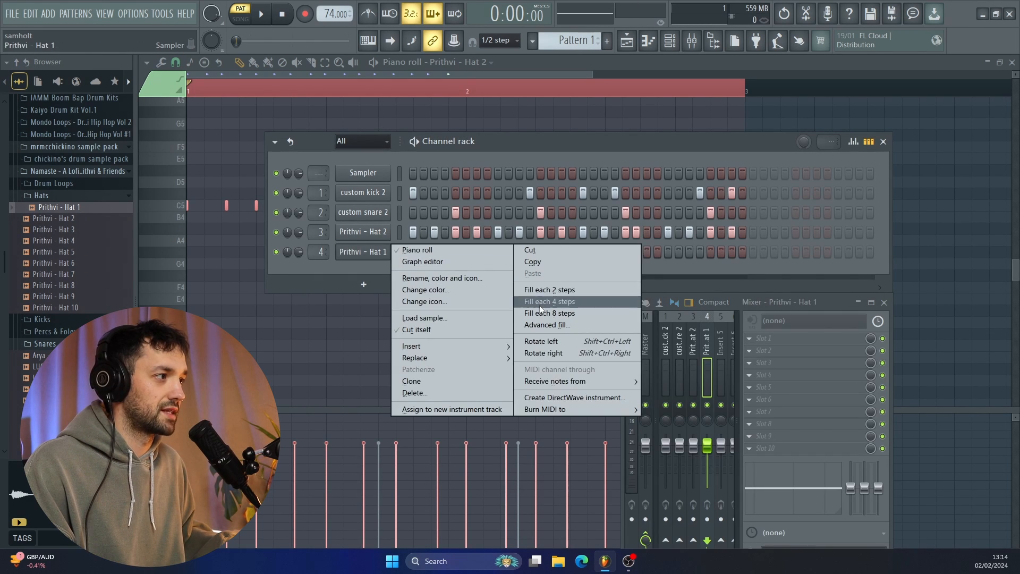
{"action": "left_click", "coordinate": [585, 303]}
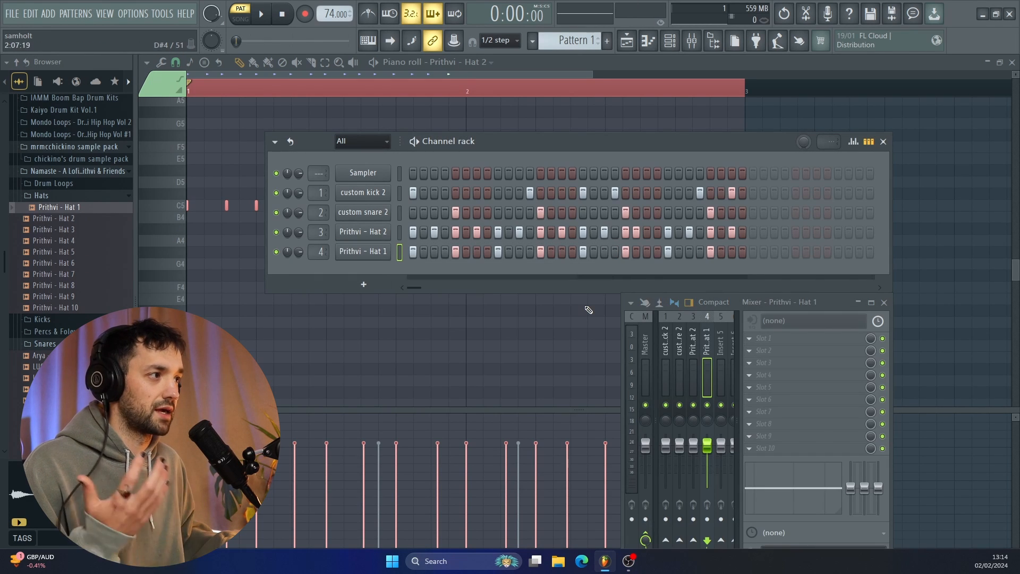
Step: Lower the Prithvi - Hat 1 mixer volume during playback, and close the mixer and channel rack
{"action": "key", "text": "space"}
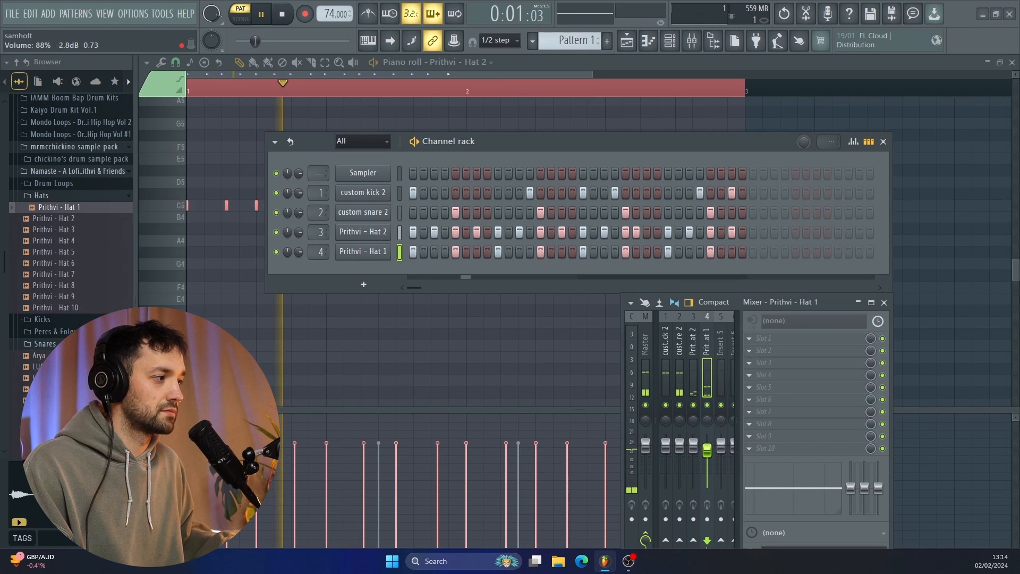
{"action": "left_click_drag", "start_coordinate": [708, 448], "coordinate": [710, 466]}
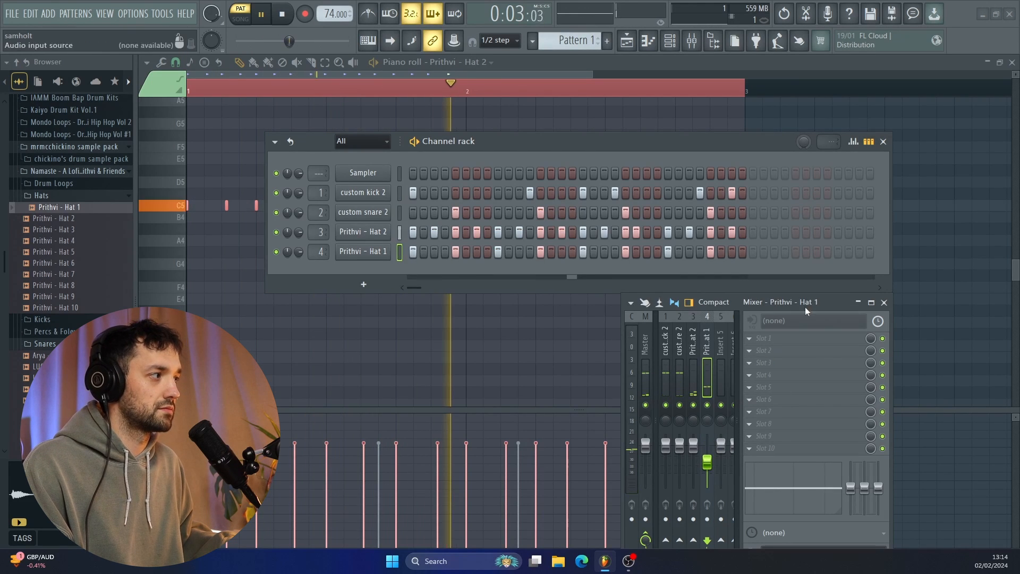
{"action": "left_click", "coordinate": [883, 302]}
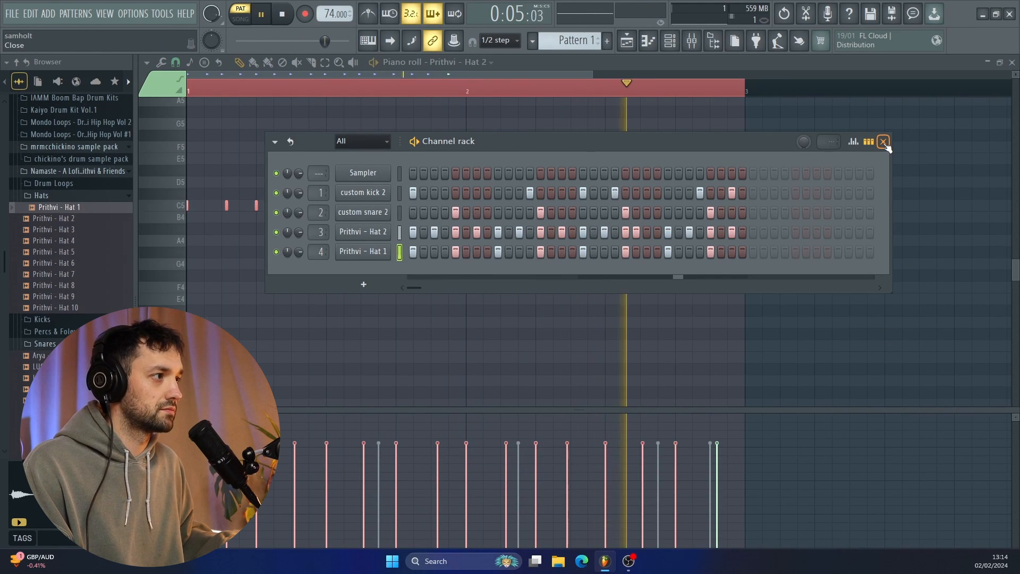
{"action": "left_click", "coordinate": [883, 142]}
{"action": "key", "text": "space"}
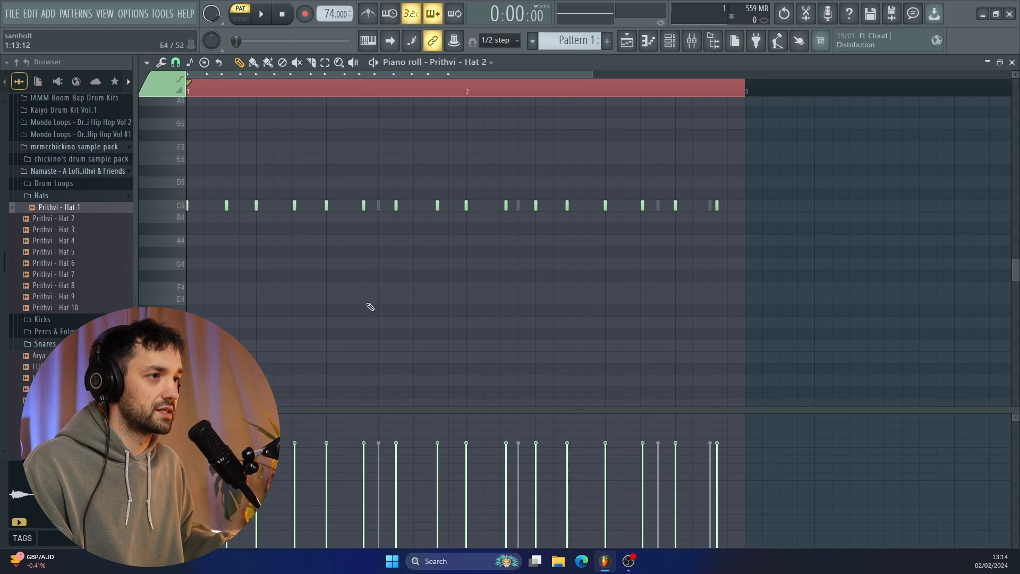
Step: Add the Prithvi - Spreader snare sample to the channel rack and copy the custom snare 2 step pattern into it
{"action": "scroll", "coordinate": [70, 249], "scroll_direction": "down", "scroll_amount": 5}
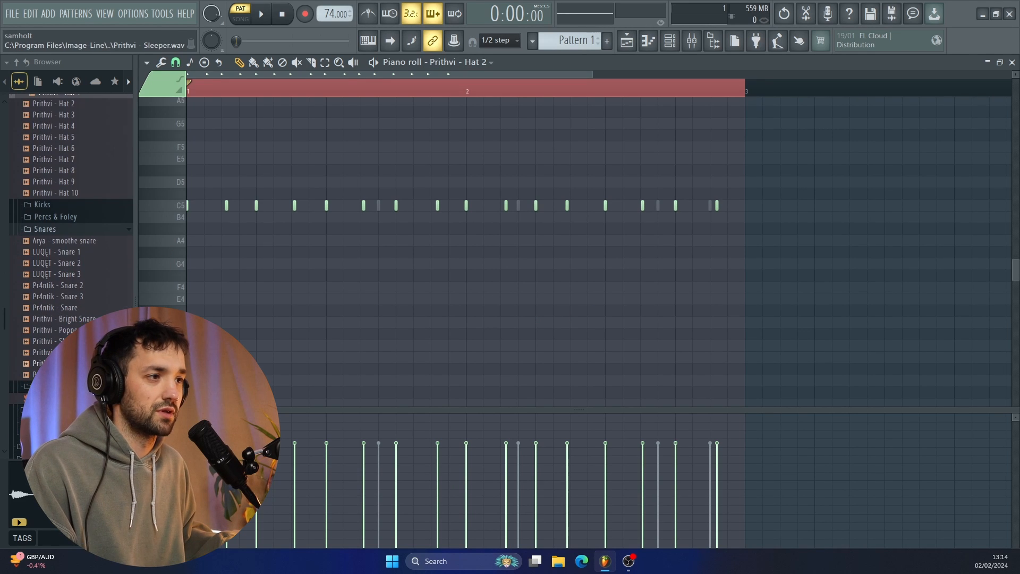
{"action": "key", "text": "F6"}
{"action": "right_click", "coordinate": [362, 213]}
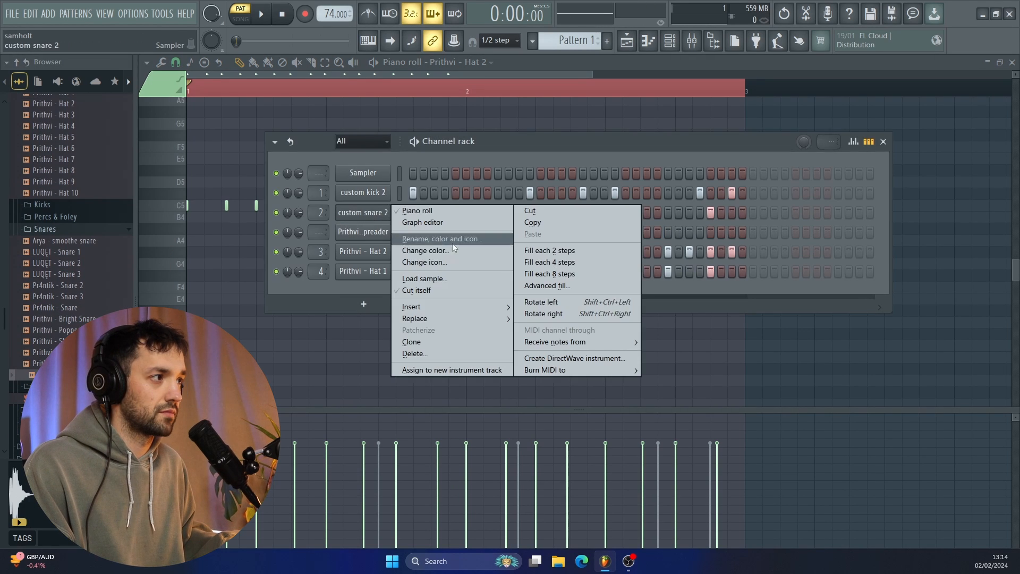
{"action": "left_click", "coordinate": [549, 228]}
{"action": "right_click", "coordinate": [398, 232]}
{"action": "left_click", "coordinate": [544, 256]}
{"action": "key", "text": "F6"}
Step: Lower the Prithvi - Spreader mixer volume, start playback and close the mixer
{"action": "key", "text": "F9"}
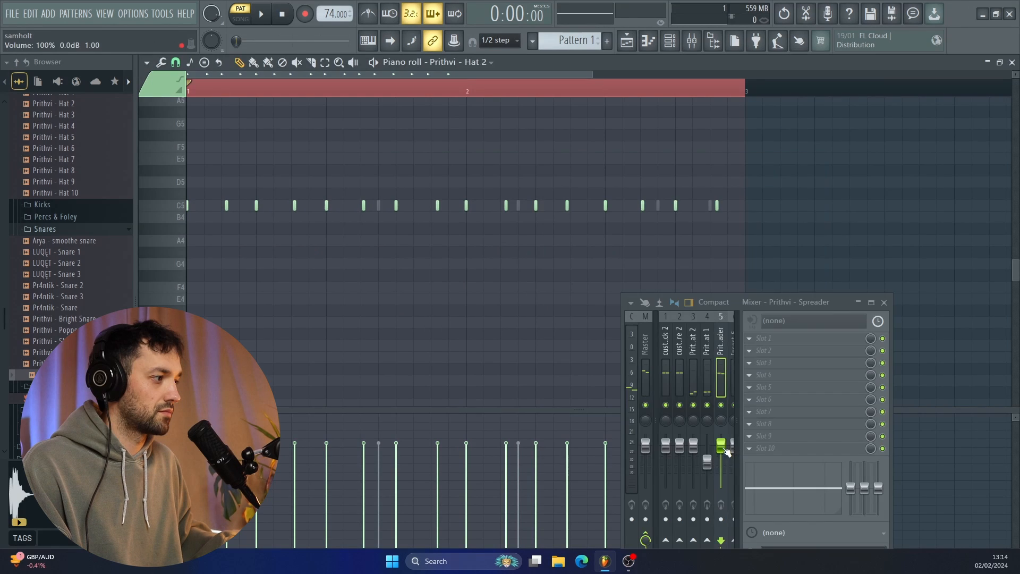
{"action": "left_click_drag", "start_coordinate": [721, 443], "coordinate": [721, 468]}
{"action": "key", "text": "space"}
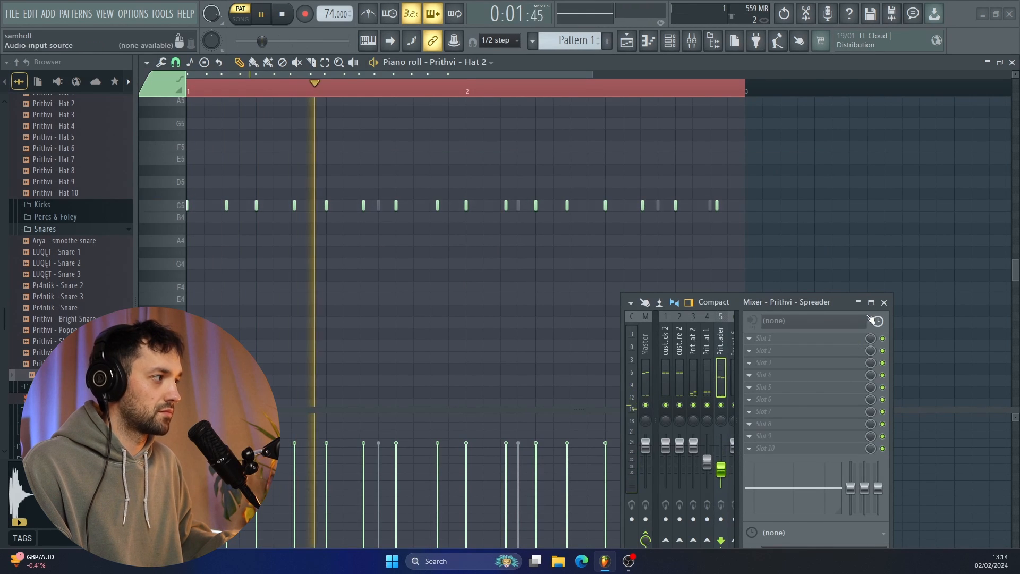
{"action": "left_click", "coordinate": [884, 301]}
Step: Show the custom snare 2 notes in the piano roll, listen to the layered beat, and review the patterns in the channel rack
{"action": "left_click", "coordinate": [485, 63]}
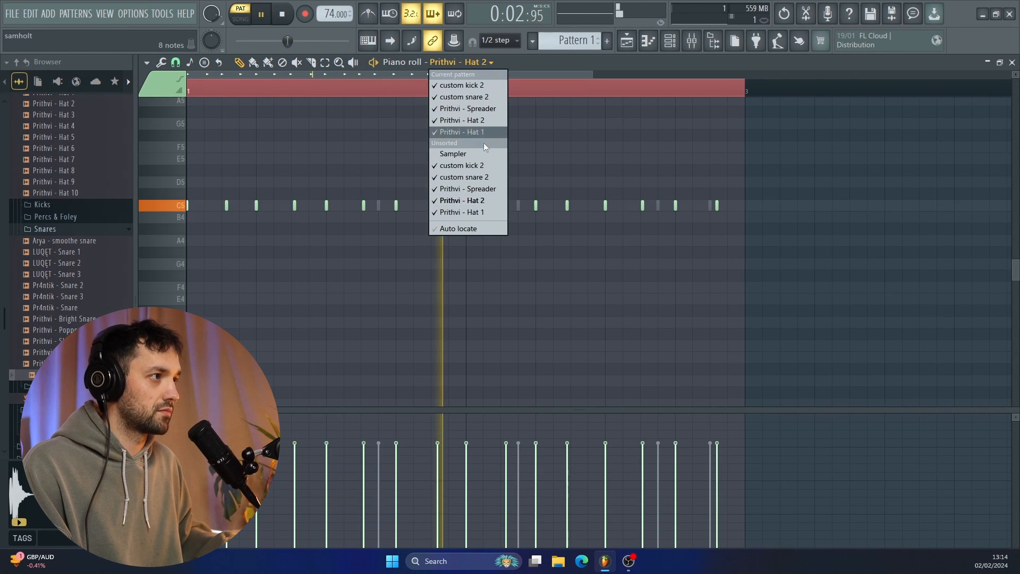
{"action": "left_click", "coordinate": [476, 177]}
{"action": "key", "text": "space"}
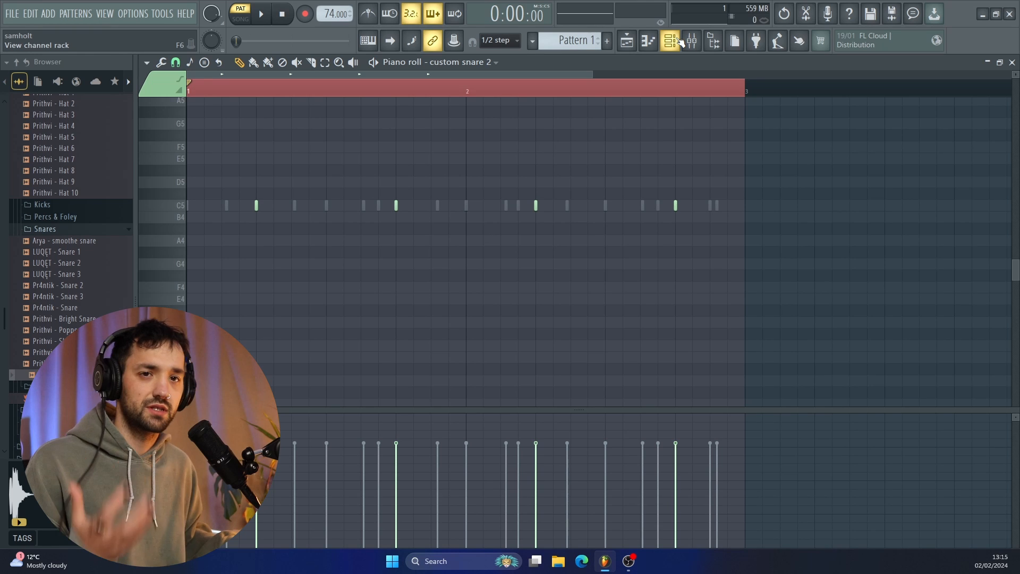
{"action": "left_click", "coordinate": [680, 42]}
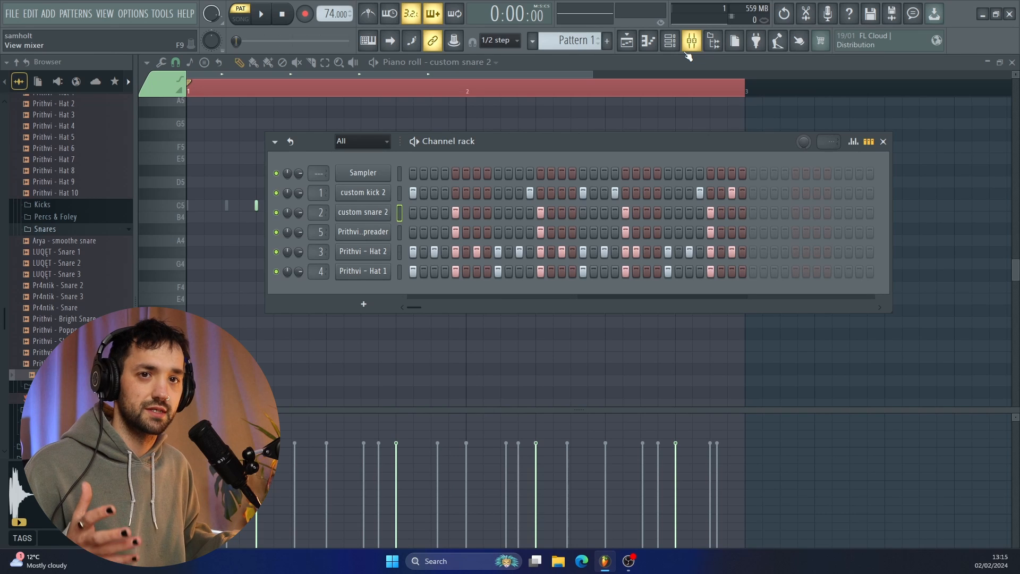
{"action": "left_click", "coordinate": [883, 142]}
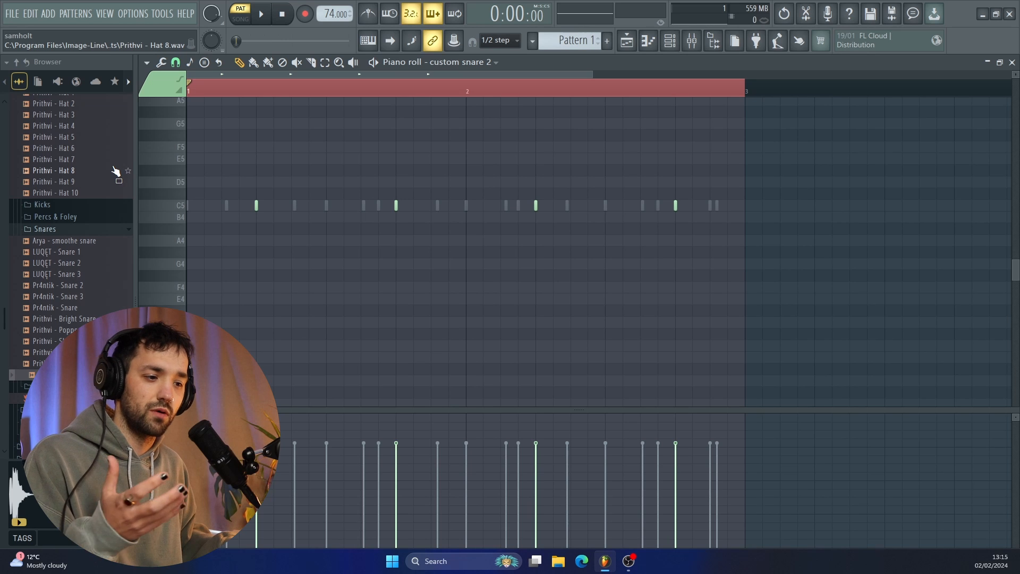
Step: Open the recent project Vocals for 2mo.flp and bring its drum tracks into view in the playlist
{"action": "left_click", "coordinate": [13, 14]}
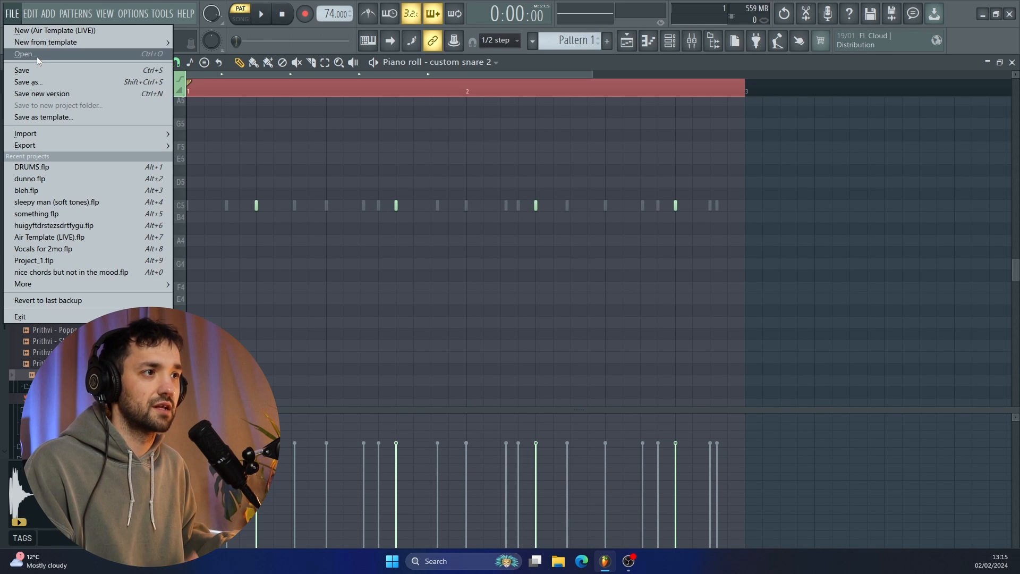
{"action": "left_click", "coordinate": [85, 248]}
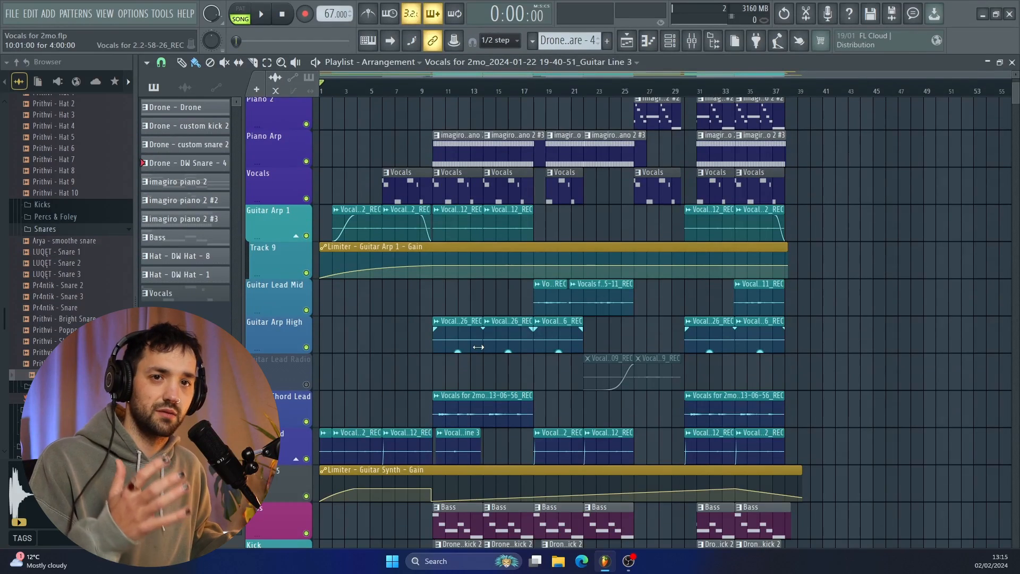
{"action": "scroll", "coordinate": [481, 340], "scroll_direction": "down", "scroll_amount": 8}
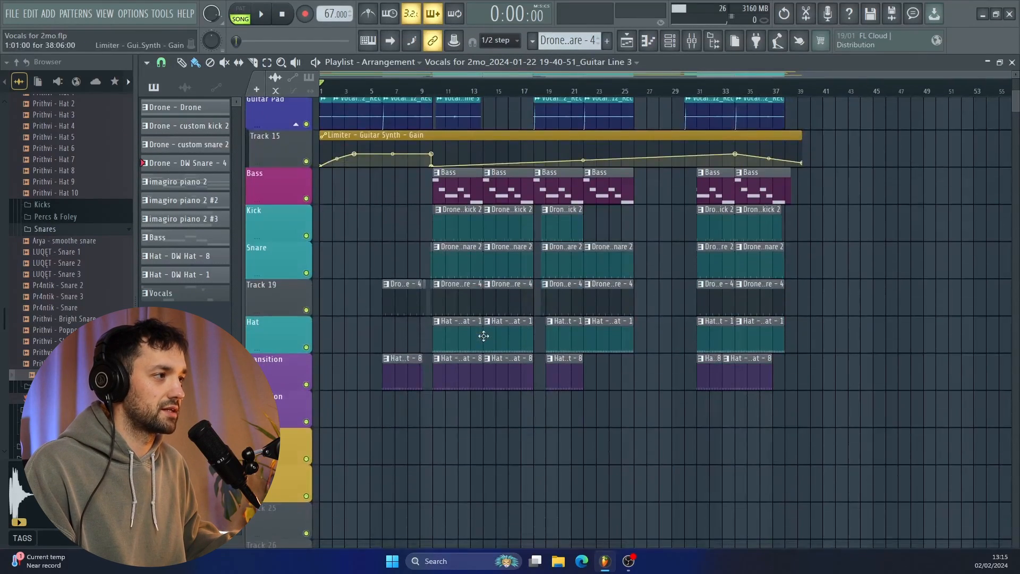
Step: Isolate the drum tracks from Kick to Transition and play them from bar 10
{"action": "scroll", "coordinate": [487, 325], "scroll_direction": "up", "scroll_amount": 3, "text": "ctrl"}
{"action": "scroll", "coordinate": [488, 324], "scroll_direction": "up", "scroll_amount": 2, "text": "ctrl"}
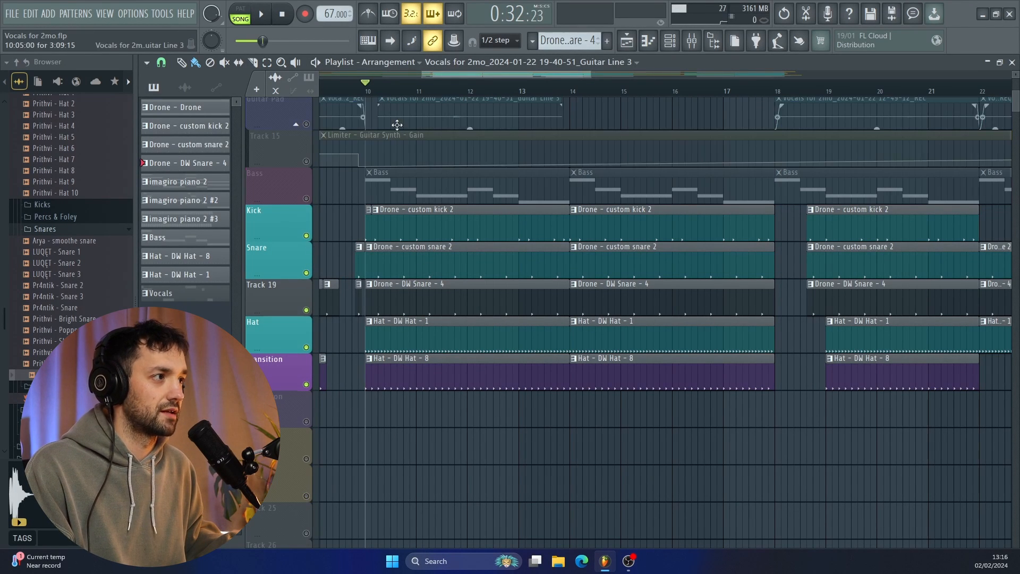
{"action": "scroll", "coordinate": [399, 182], "scroll_direction": "up", "scroll_amount": 4}
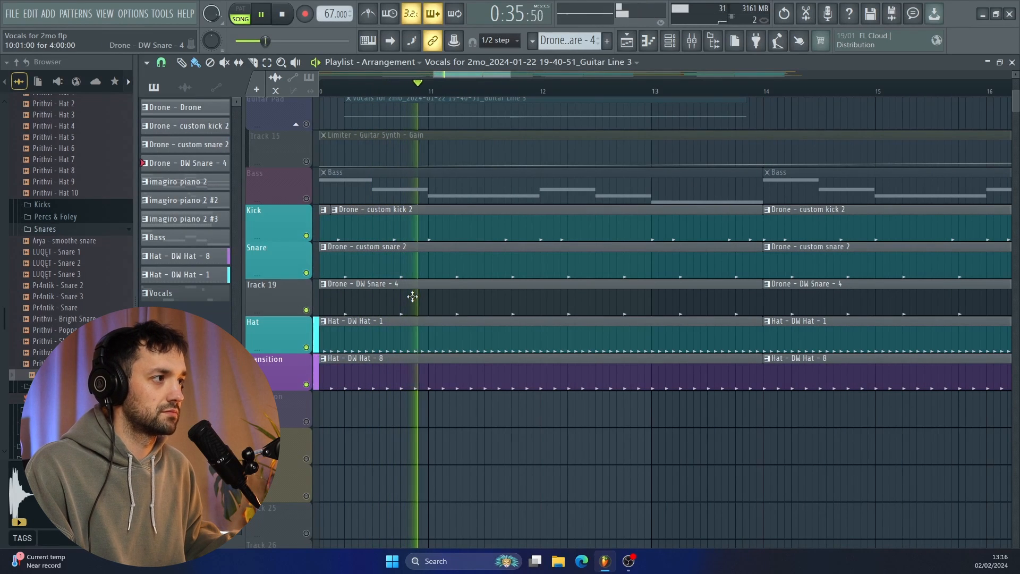
{"action": "scroll", "coordinate": [389, 296], "scroll_direction": "left", "scroll_amount": 2}
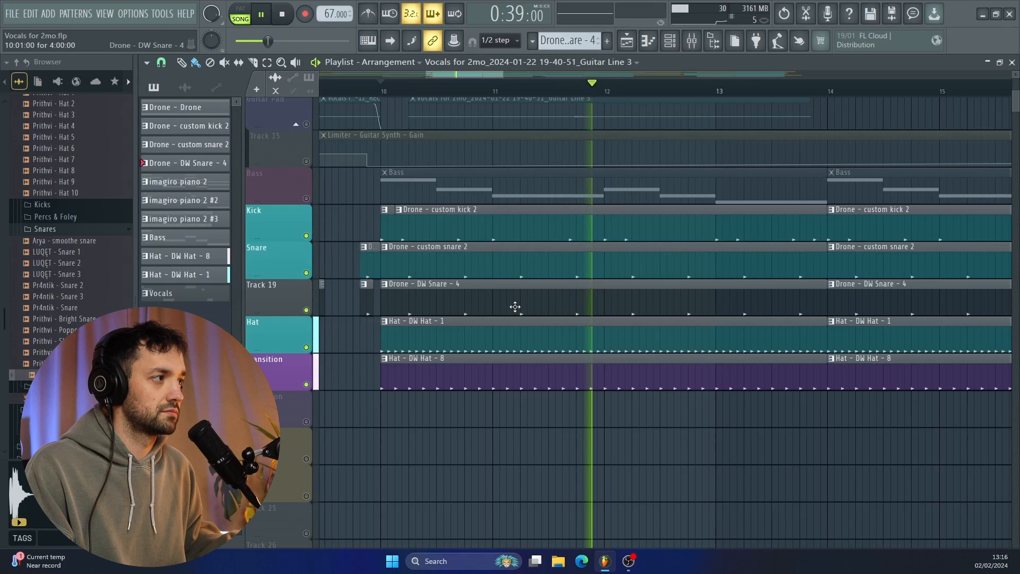
{"action": "key", "text": "space"}
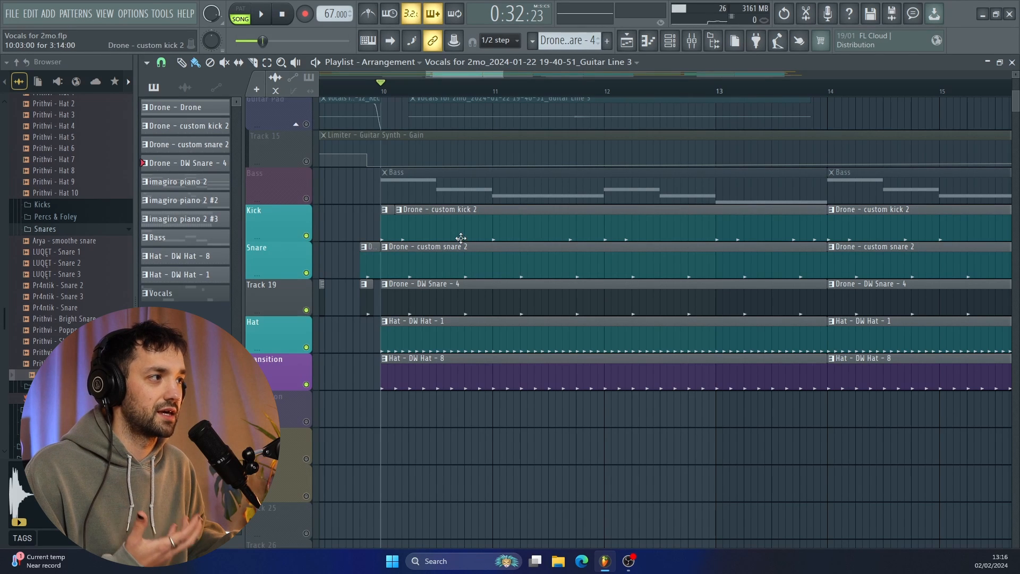
Step: Mute Track 19 and the Transition hat track, and play the remaining kick, snare and hat from bar 10
{"action": "scroll", "coordinate": [461, 237], "scroll_direction": "up", "scroll_amount": 2}
{"action": "left_click", "coordinate": [306, 310]}
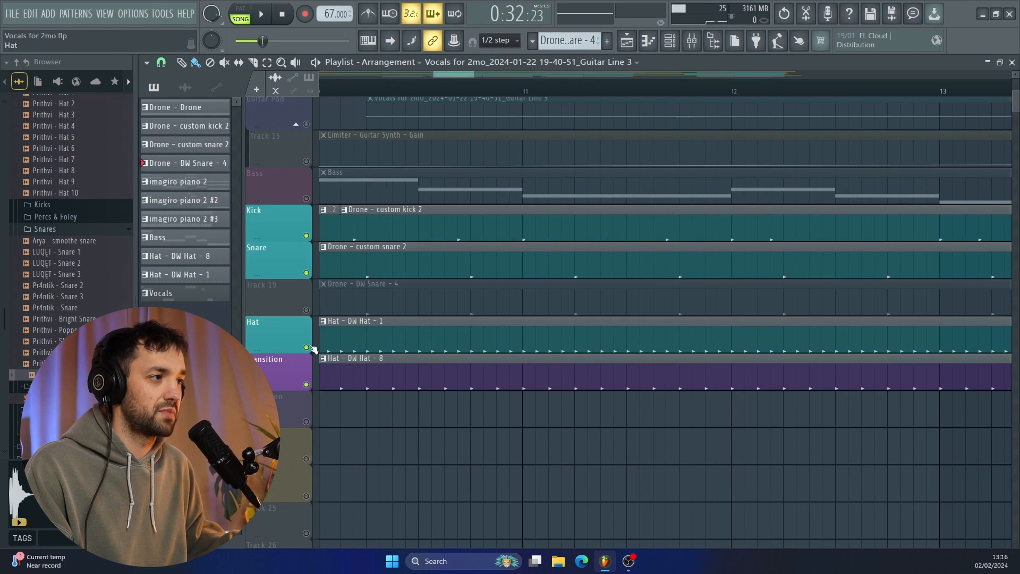
{"action": "left_click", "coordinate": [306, 384]}
{"action": "scroll", "coordinate": [444, 119], "scroll_direction": "left", "scroll_amount": 3}
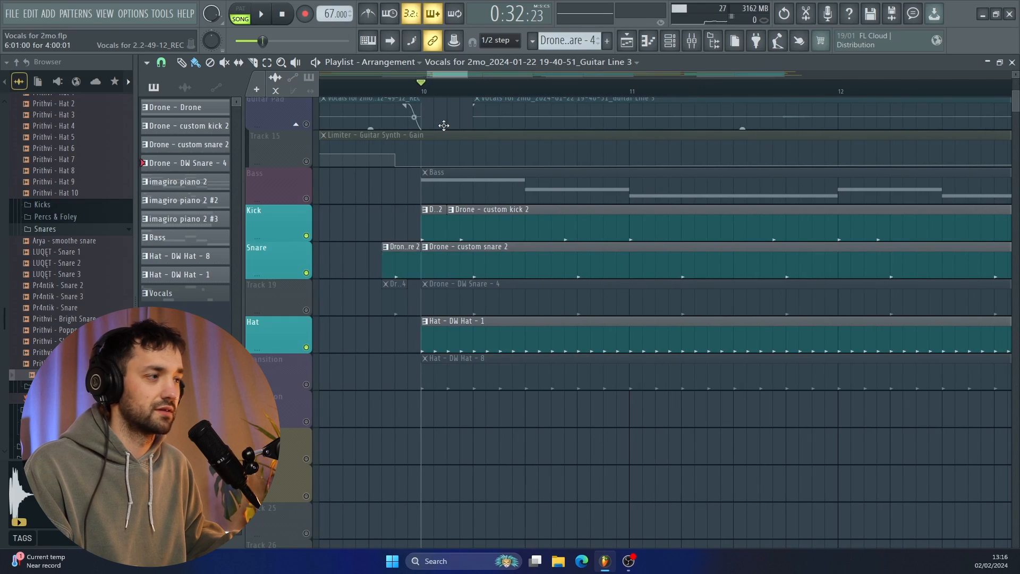
{"action": "key", "text": "space"}
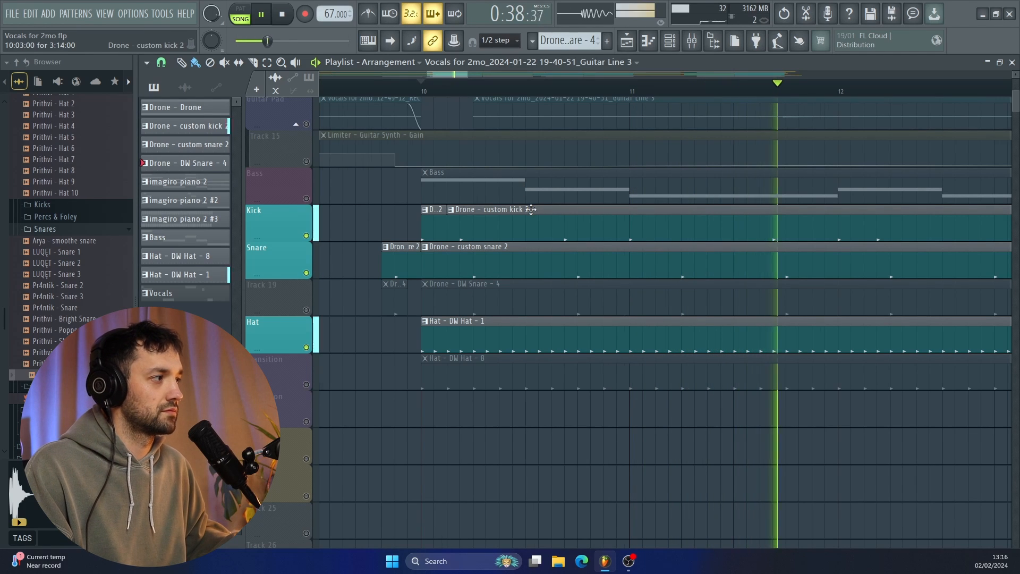
{"action": "key", "text": "space"}
Step: Unmute Track 19 and the Transition hat track, and play all the drum layers from just before bar 10
{"action": "scroll", "coordinate": [475, 262], "scroll_direction": "down", "scroll_amount": 3}
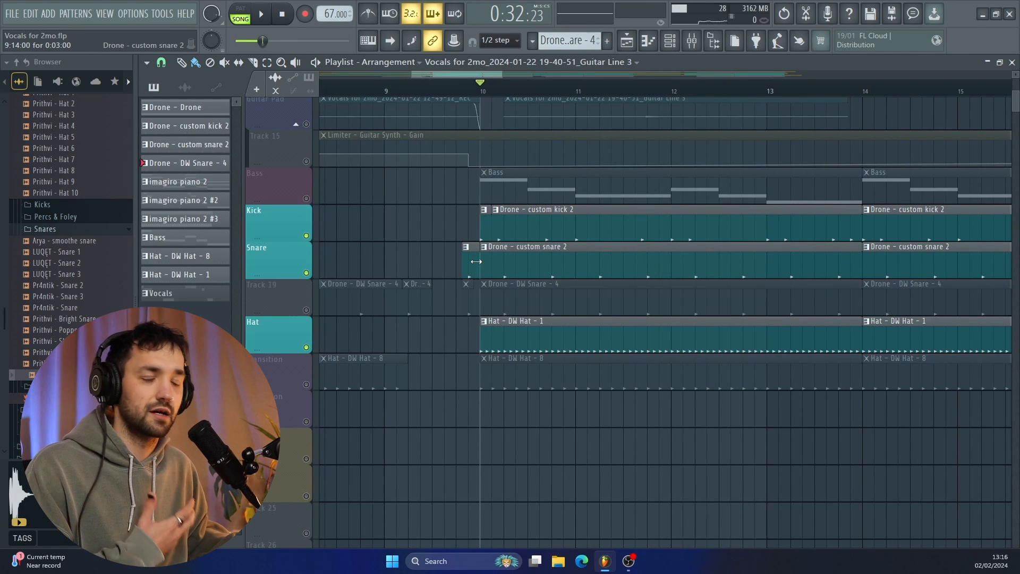
{"action": "left_click", "coordinate": [306, 310]}
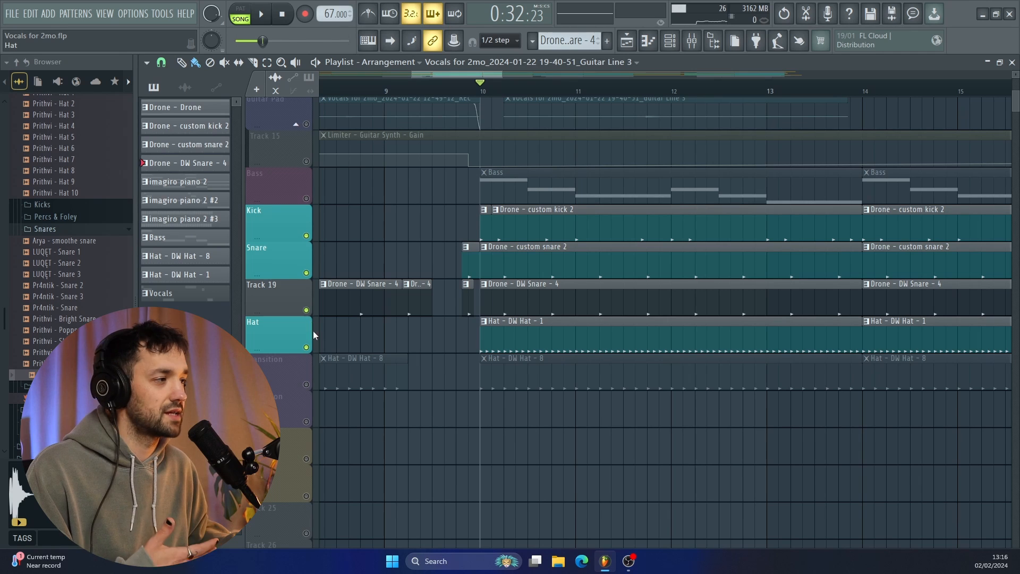
{"action": "left_click", "coordinate": [306, 384]}
{"action": "scroll", "coordinate": [478, 298], "scroll_direction": "down", "scroll_amount": 5}
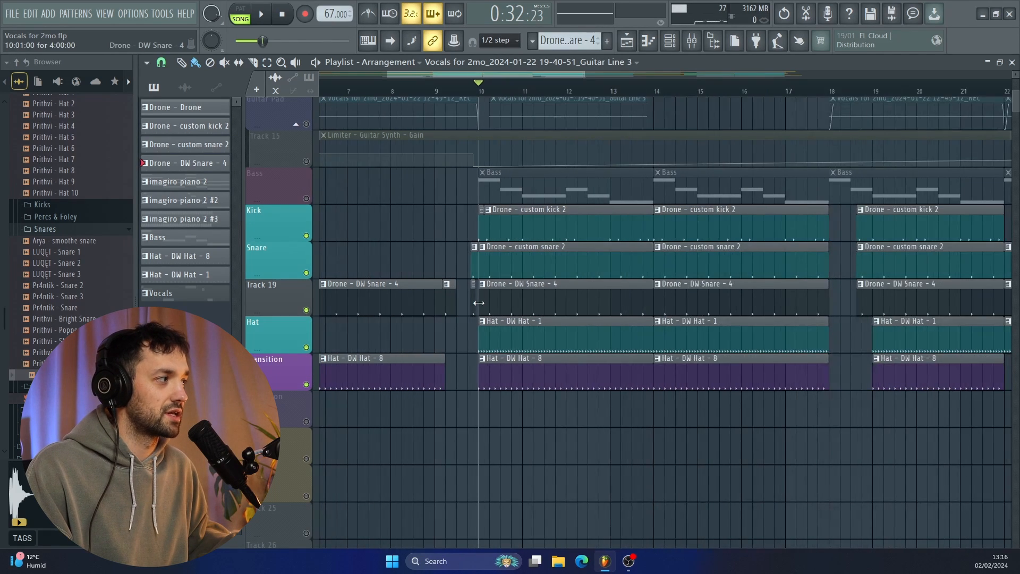
{"action": "scroll", "coordinate": [614, 234], "scroll_direction": "up", "scroll_amount": 6}
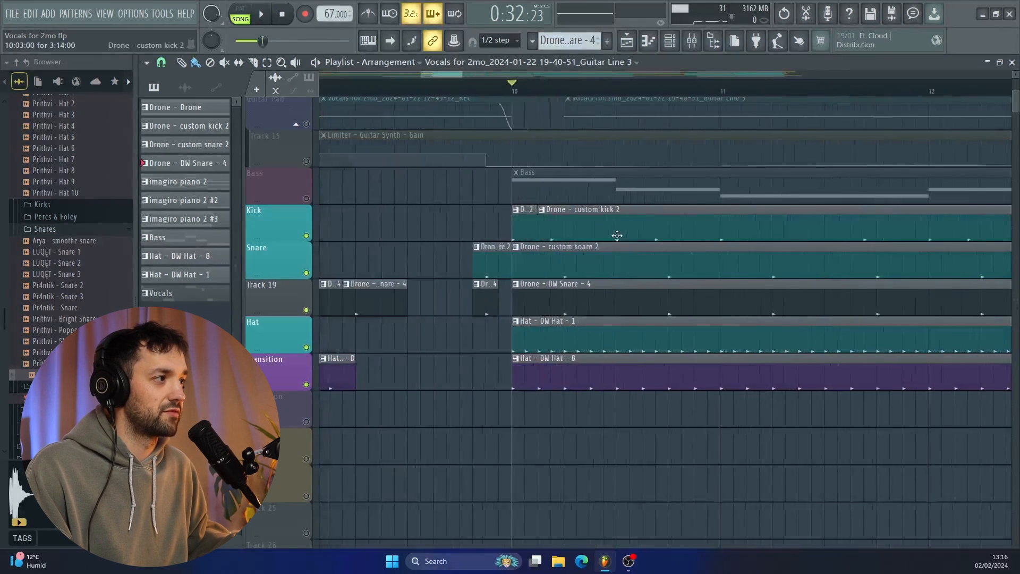
{"action": "left_click", "coordinate": [462, 88]}
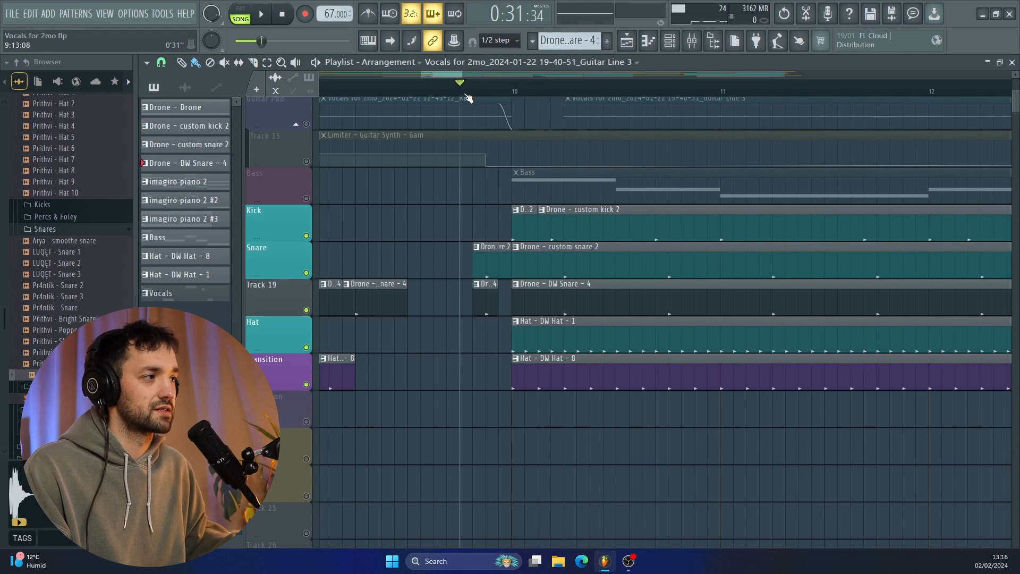
{"action": "scroll", "coordinate": [467, 101], "scroll_direction": "down", "scroll_amount": 7}
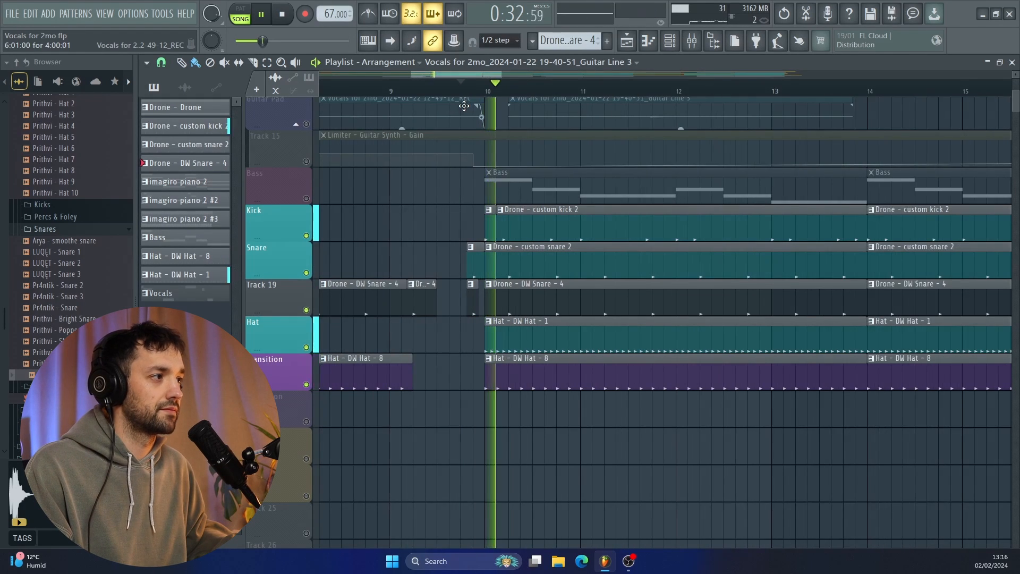
Step: Unmute all the instrument tracks and play the full arrangement from about bar 8
{"action": "scroll", "coordinate": [421, 246], "scroll_direction": "up", "scroll_amount": 3}
{"action": "scroll", "coordinate": [420, 246], "scroll_direction": "up", "scroll_amount": 2}
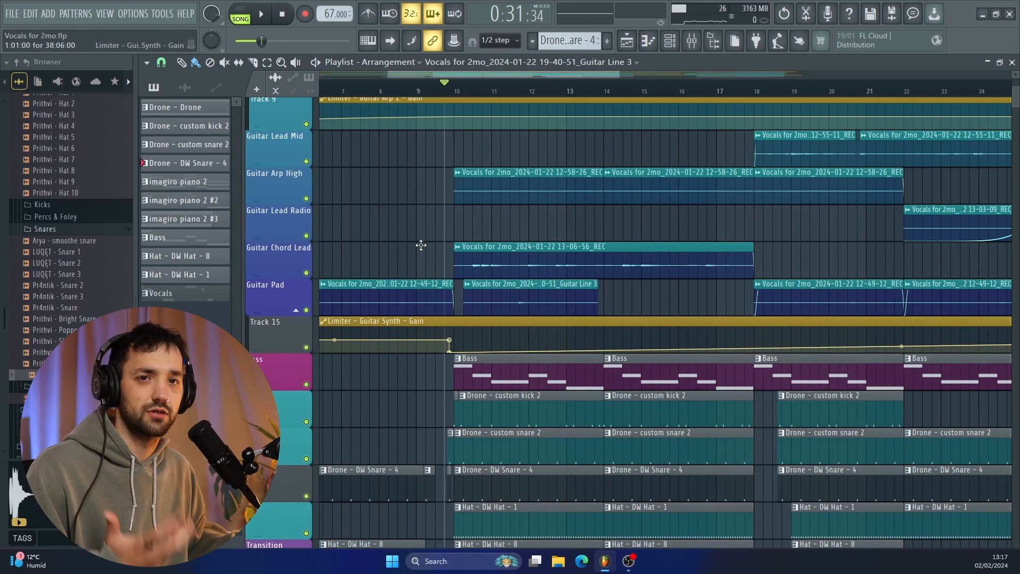
{"action": "scroll", "coordinate": [428, 261], "scroll_direction": "up", "scroll_amount": 6}
{"action": "scroll", "coordinate": [428, 260], "scroll_direction": "down", "scroll_amount": 4, "text": "ctrl"}
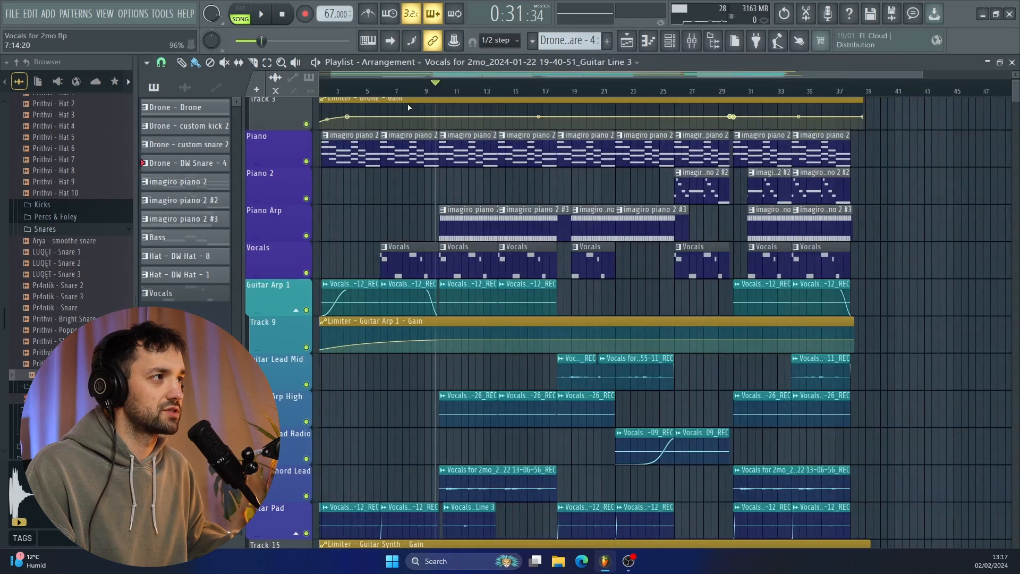
{"action": "left_click", "coordinate": [403, 90]}
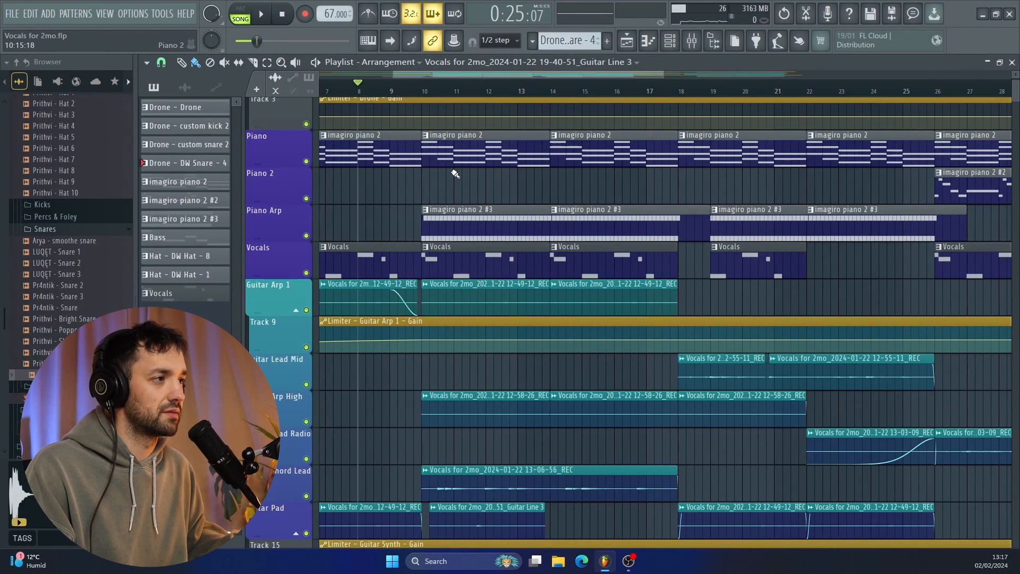
{"action": "key", "text": "space"}
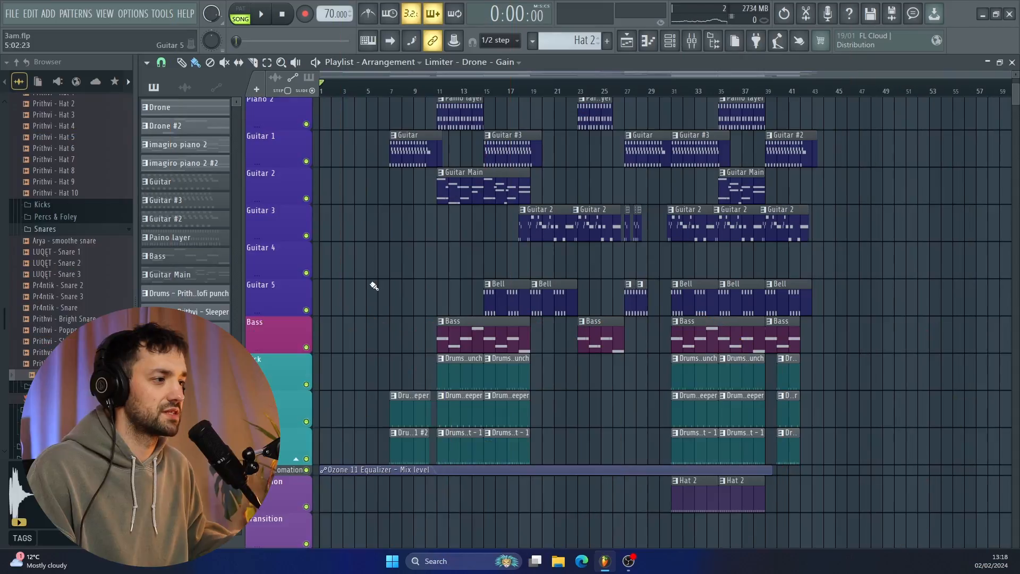
Step: Look through the 3am.flp arrangement, isolate its Kick, Snare and Hat tracks, and play them from bar 11
{"action": "scroll", "coordinate": [378, 288], "scroll_direction": "up", "scroll_amount": 5}
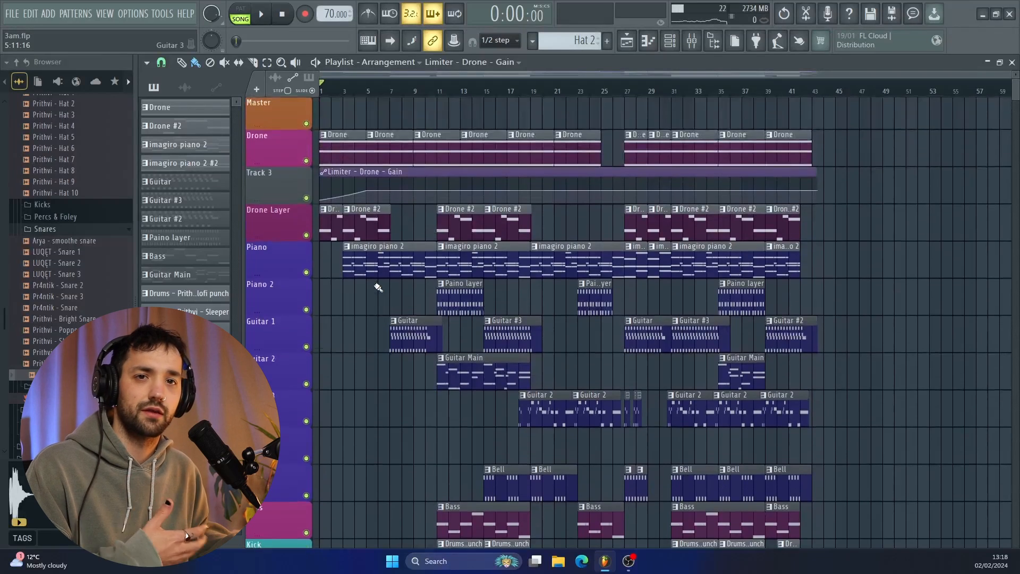
{"action": "scroll", "coordinate": [379, 287], "scroll_direction": "down", "scroll_amount": 4}
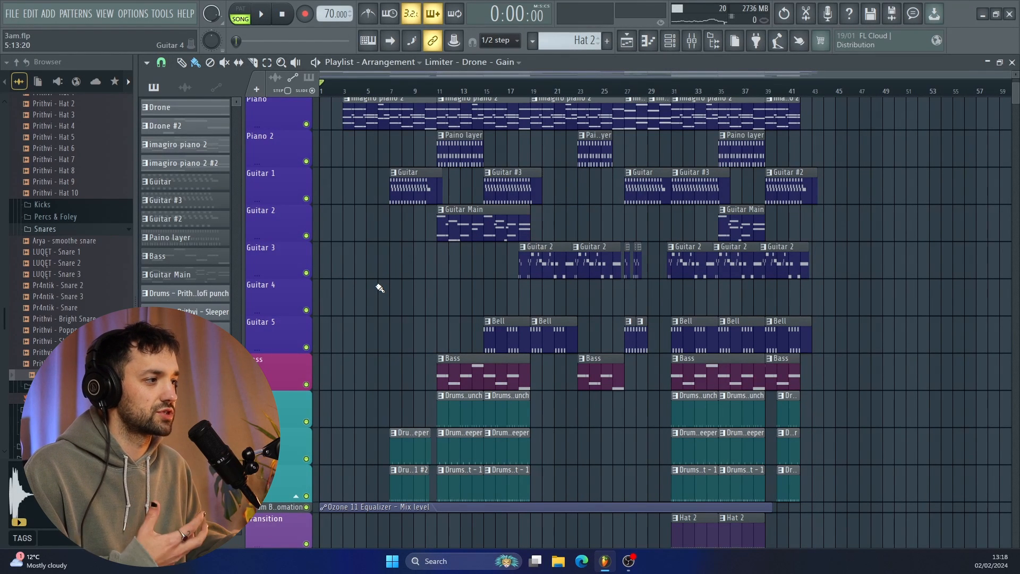
{"action": "scroll", "coordinate": [442, 366], "scroll_direction": "up", "scroll_amount": 2}
{"action": "scroll", "coordinate": [442, 366], "scroll_direction": "down", "scroll_amount": 4}
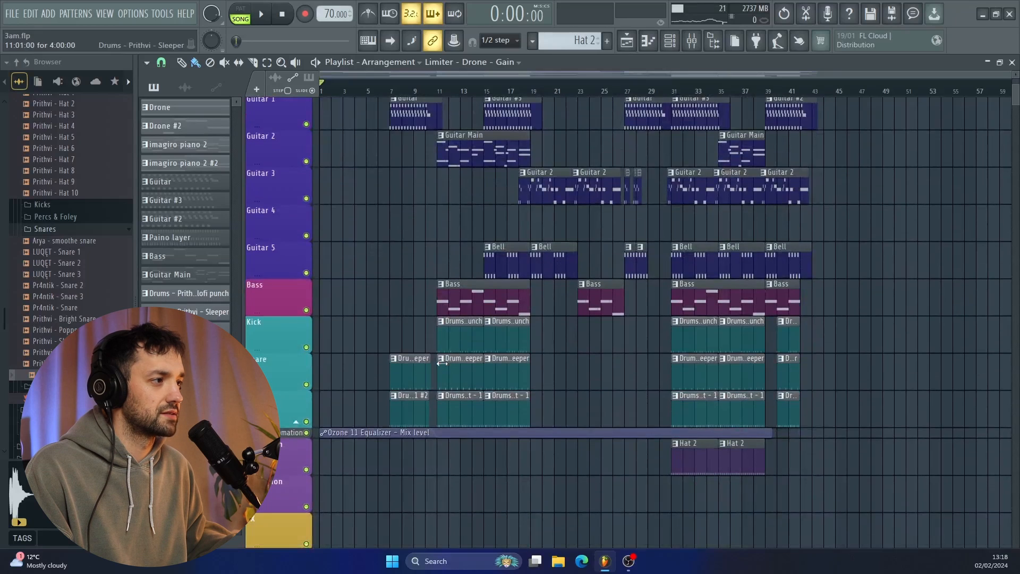
{"action": "scroll", "coordinate": [443, 358], "scroll_direction": "up", "scroll_amount": 8}
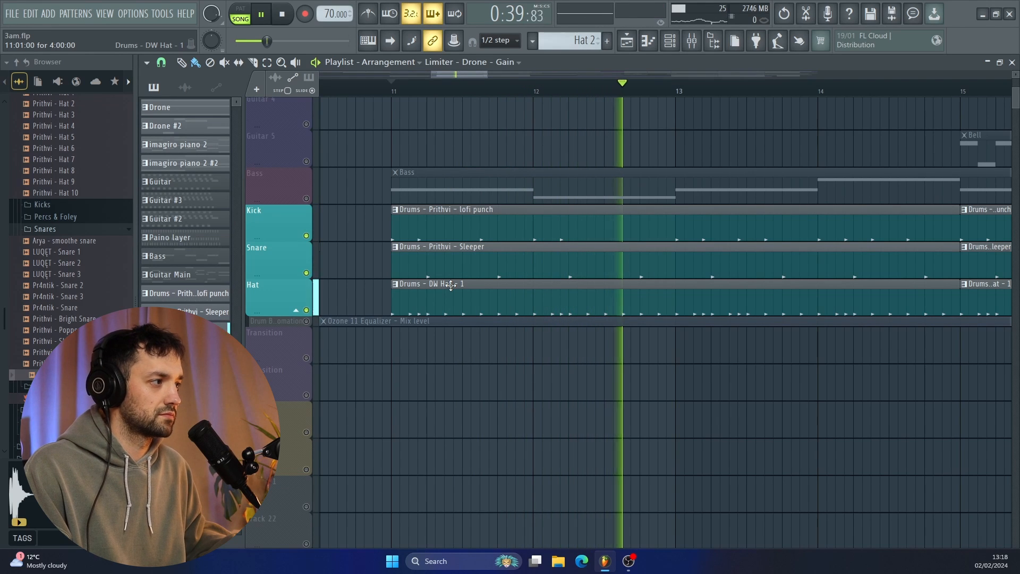
{"action": "key", "text": "space"}
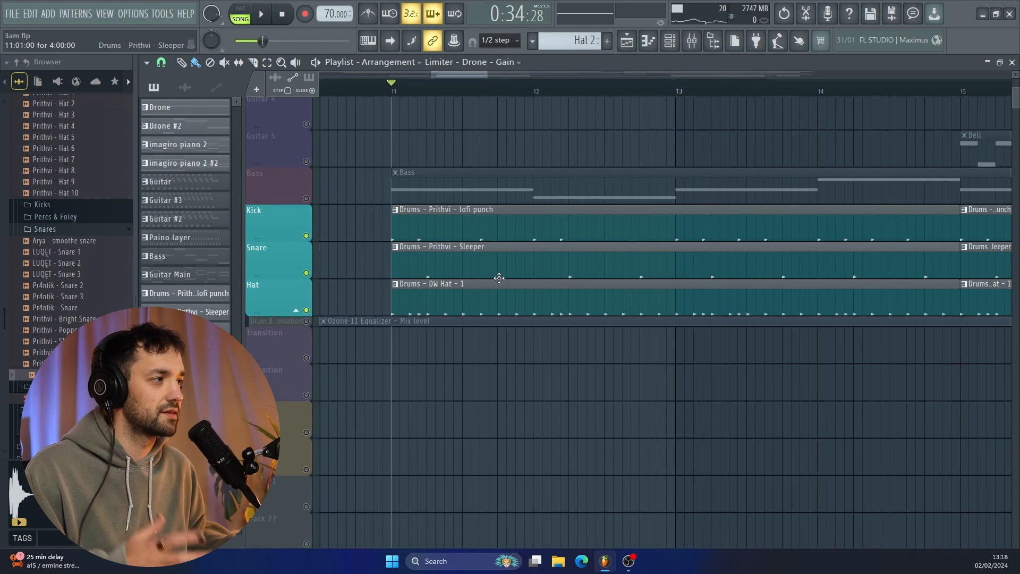
Step: Solo the Hat track and play its DW Hat - 1 pattern from bar 11
{"action": "scroll", "coordinate": [535, 259], "scroll_direction": "right", "scroll_amount": 3}
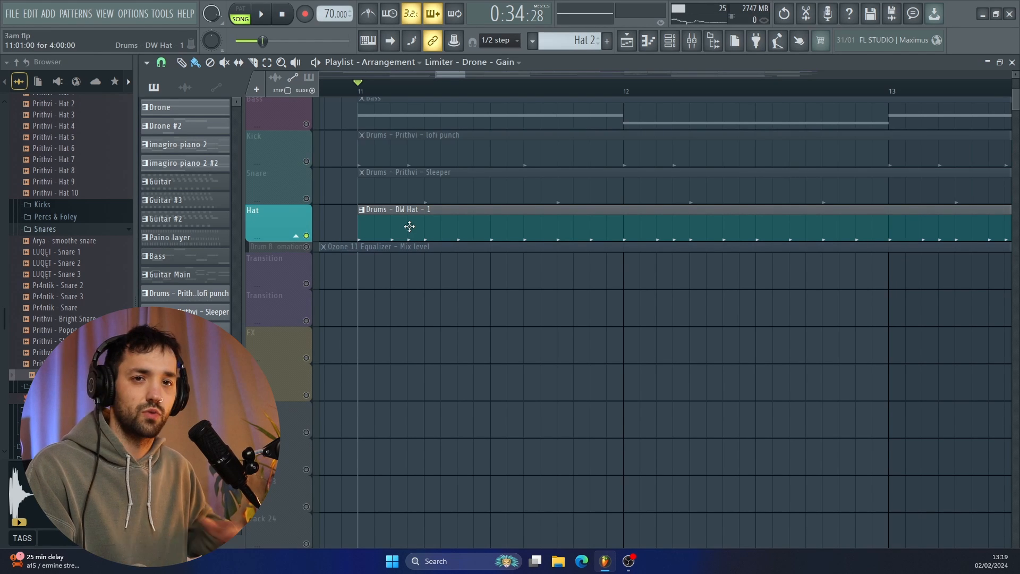
{"action": "key", "text": "space"}
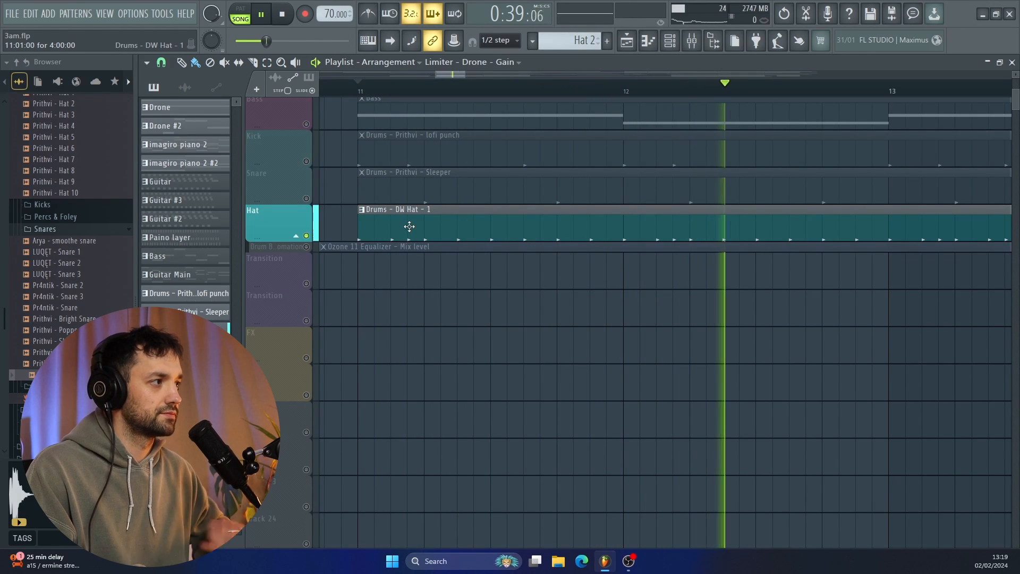
Step: Stop playback, examine the DW Hat - 1 pattern's notes and velocities in the piano roll, and return to the playlist
{"action": "left_click", "coordinate": [409, 226]}
{"action": "double_click", "coordinate": [409, 226]}
{"action": "key", "text": "space"}
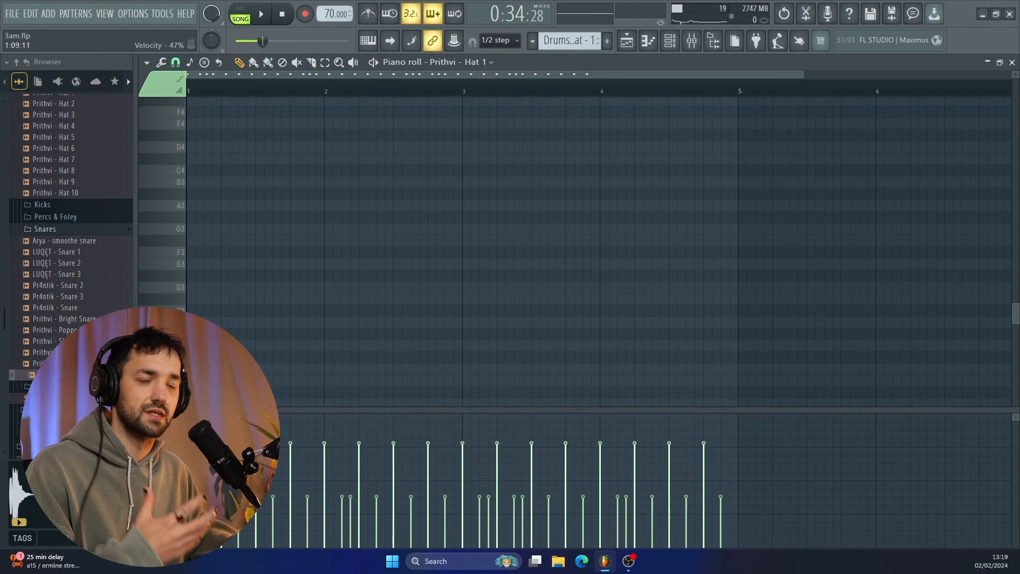
{"action": "left_click", "coordinate": [643, 43]}
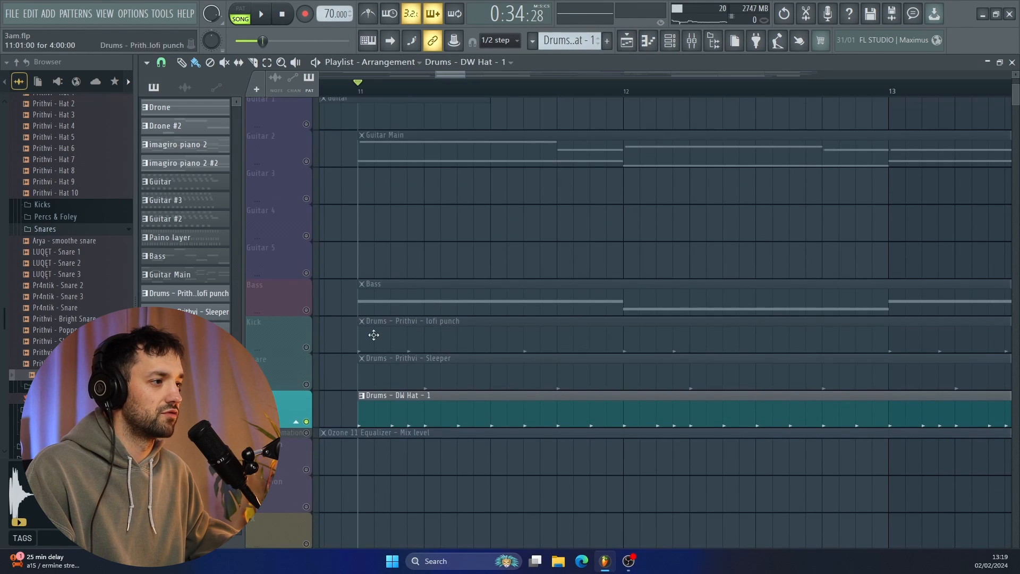
Step: Unsolo the Hat track and play the full 3am.flp arrangement from bar 11
{"action": "right_click", "coordinate": [306, 422]}
{"action": "scroll", "coordinate": [389, 365], "scroll_direction": "down", "scroll_amount": 8}
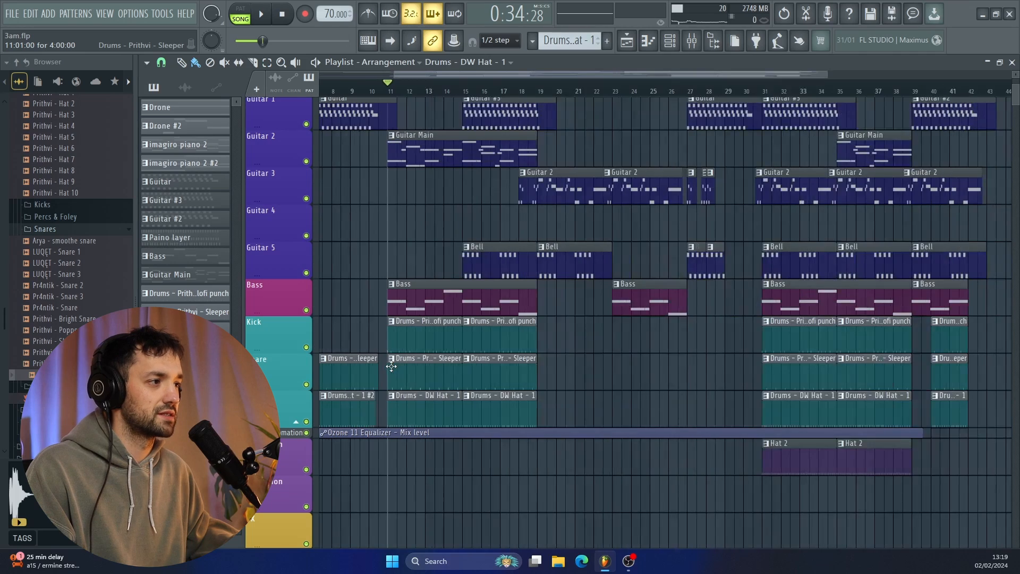
{"action": "scroll", "coordinate": [398, 337], "scroll_direction": "down", "scroll_amount": 2}
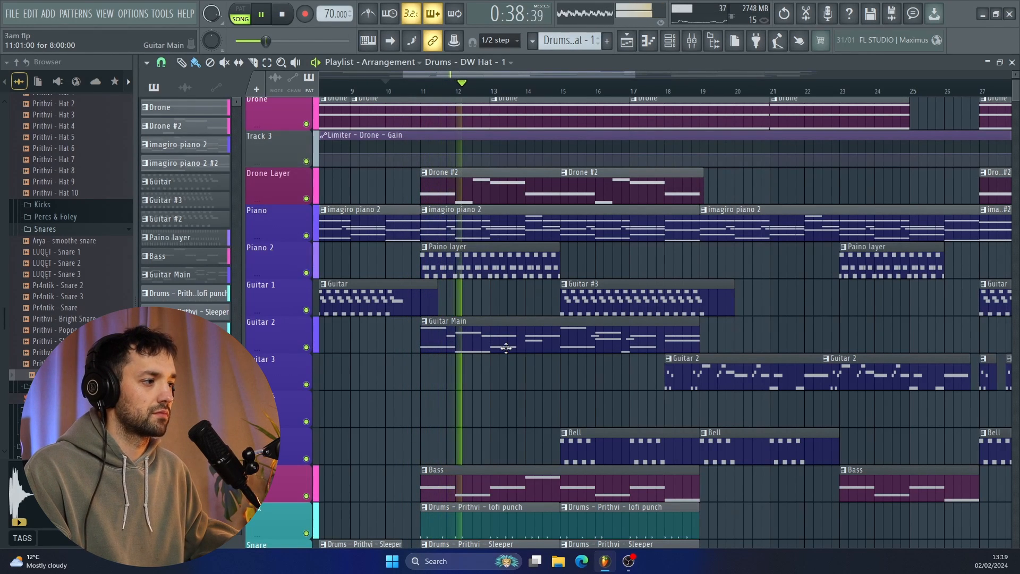
{"action": "scroll", "coordinate": [505, 348], "scroll_direction": "down", "scroll_amount": 1}
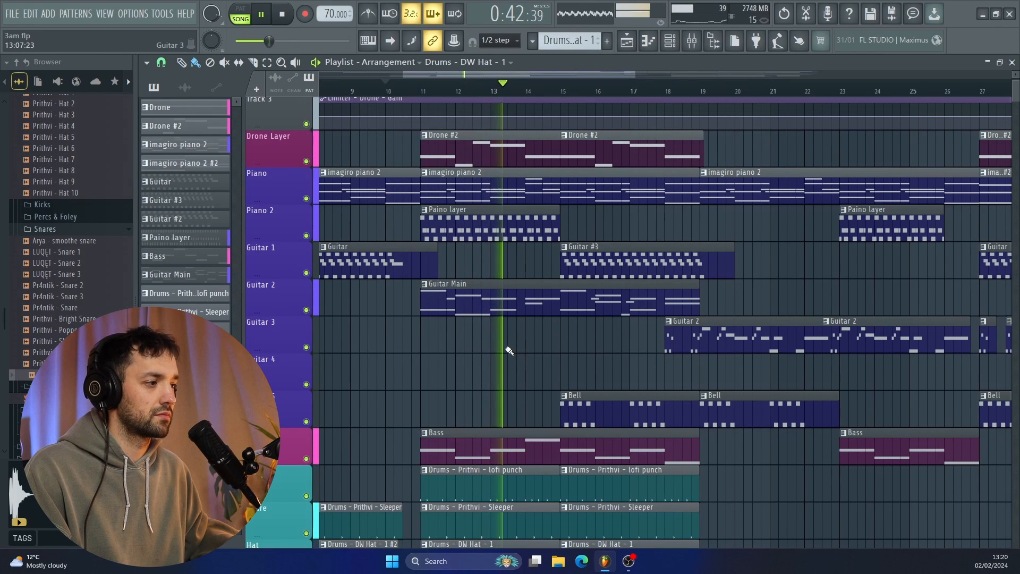
{"action": "scroll", "coordinate": [509, 351], "scroll_direction": "down", "scroll_amount": 2}
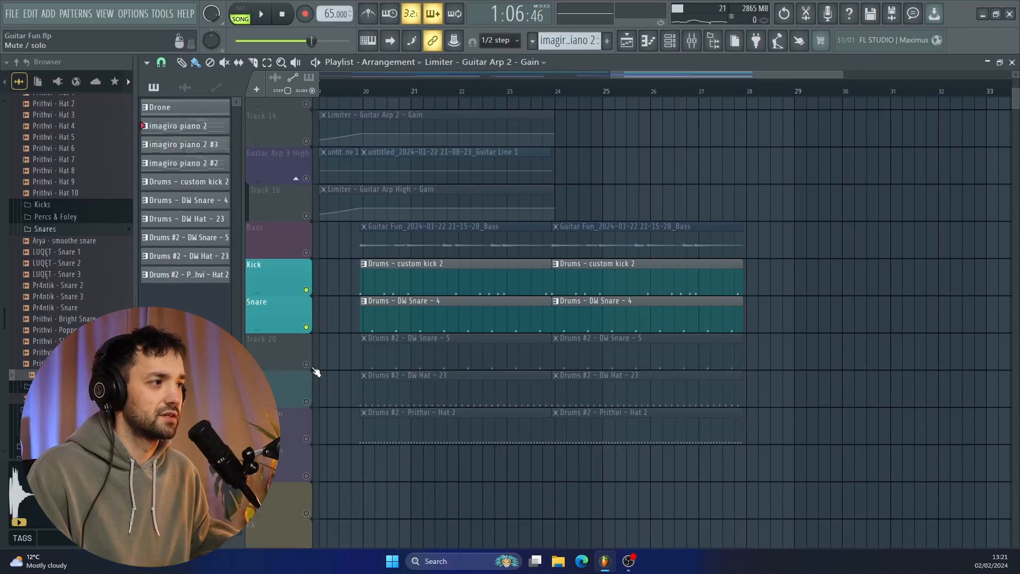
Step: In Guitar Fun.flp, unmute the DW Hat - 23, Prithvi - Hat 2 and DW Snare - 5 tracks alongside the kick and snare
{"action": "left_click", "coordinate": [306, 401]}
{"action": "left_click", "coordinate": [306, 438]}
{"action": "left_click", "coordinate": [306, 364]}
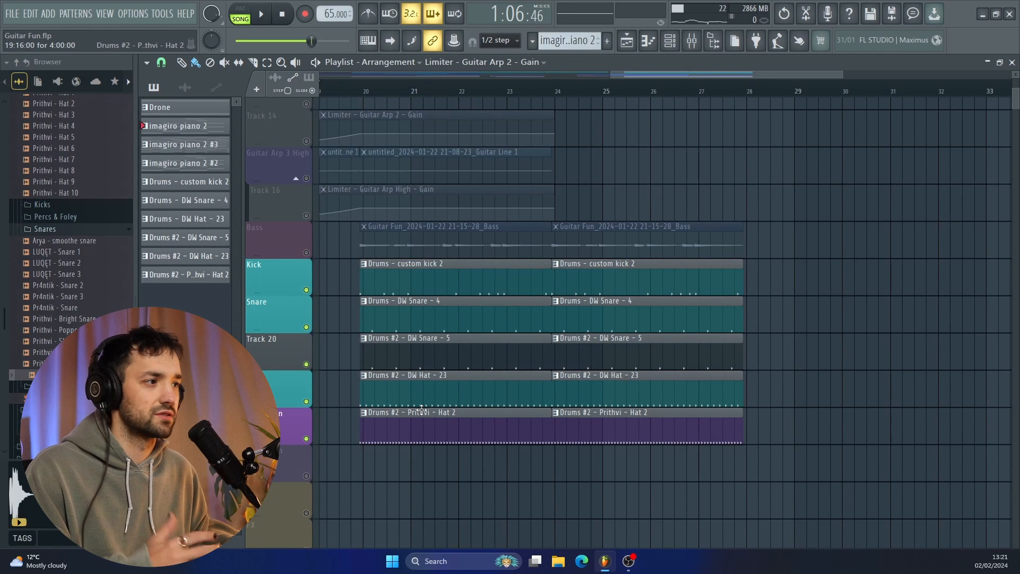
{"action": "scroll", "coordinate": [381, 366], "scroll_direction": "up", "scroll_amount": 5}
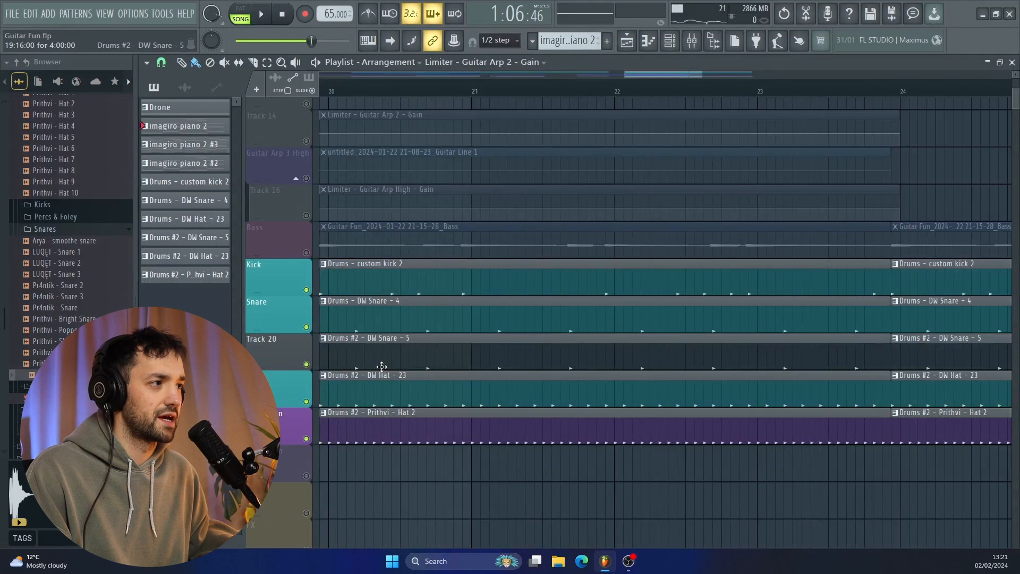
Step: Mute Track 20 and the Transition hat track, and play only the kick, main snare and DW Hat - 23 from just before bar 20
{"action": "left_click", "coordinate": [306, 364]}
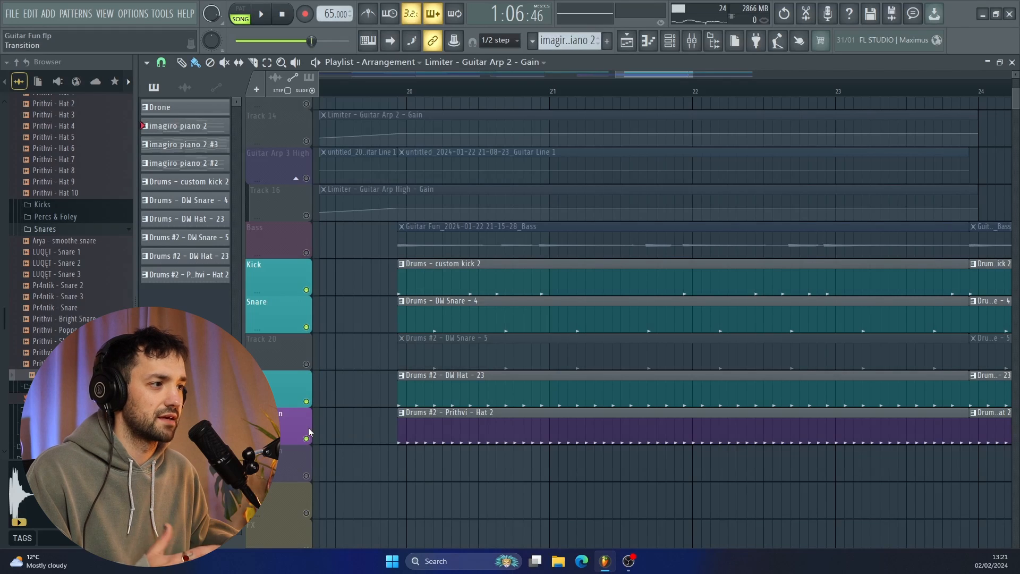
{"action": "left_click", "coordinate": [306, 438]}
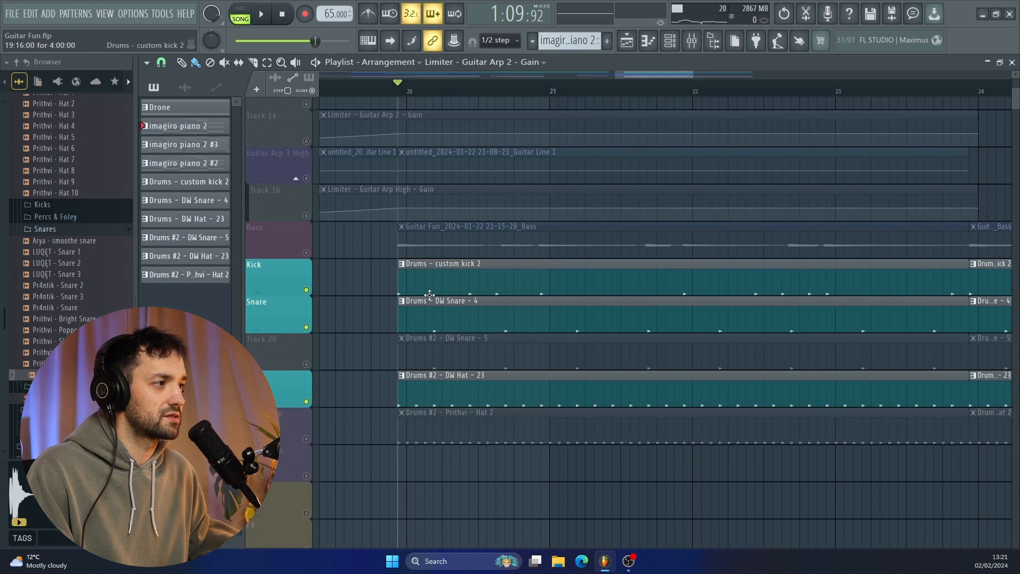
{"action": "scroll", "coordinate": [504, 294], "scroll_direction": "right", "scroll_amount": 2}
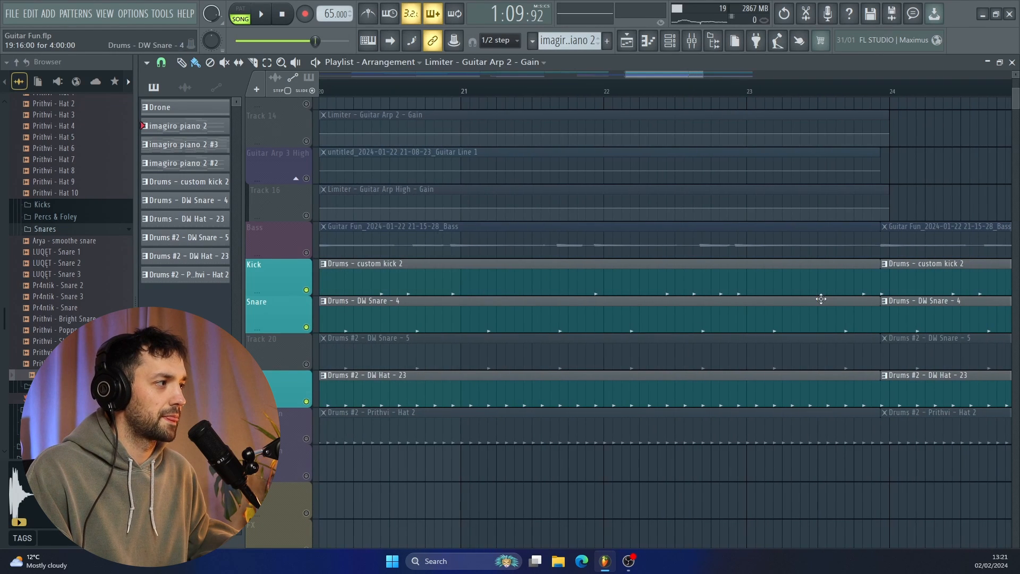
{"action": "scroll", "coordinate": [690, 290], "scroll_direction": "right", "scroll_amount": 2}
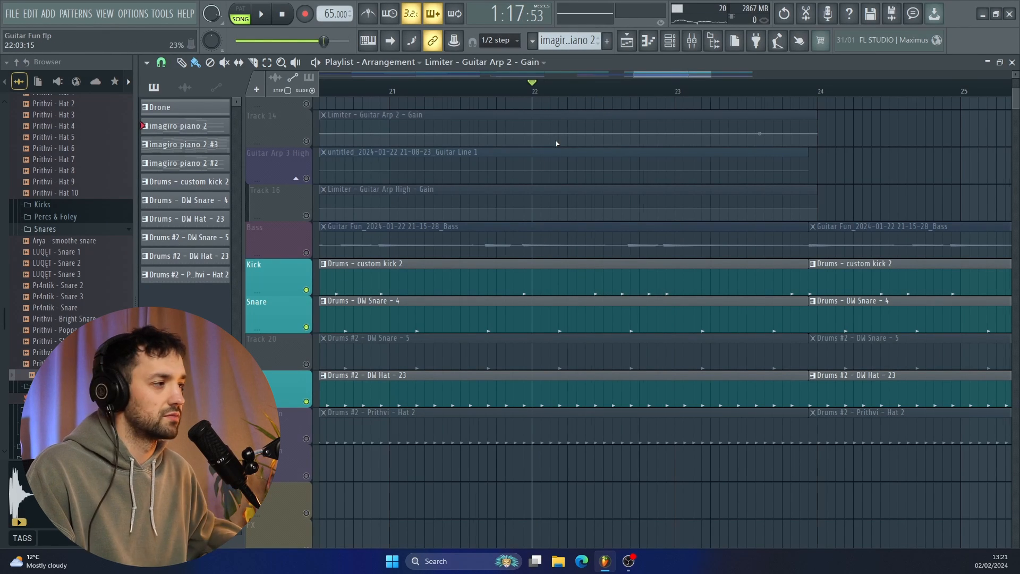
{"action": "scroll", "coordinate": [561, 149], "scroll_direction": "down", "scroll_amount": 2}
{"action": "scroll", "coordinate": [554, 163], "scroll_direction": "left", "scroll_amount": 2}
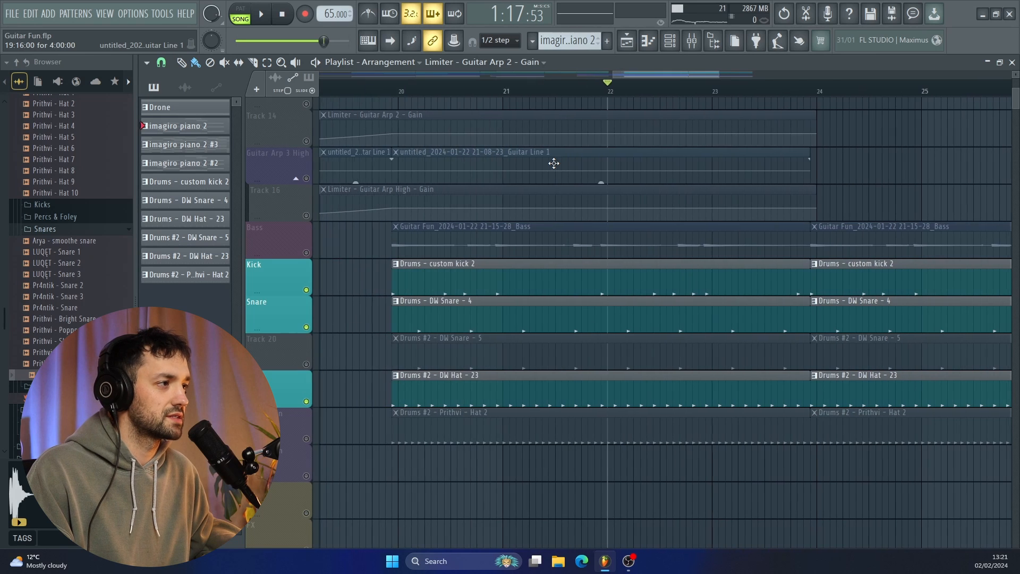
{"action": "key", "text": "space"}
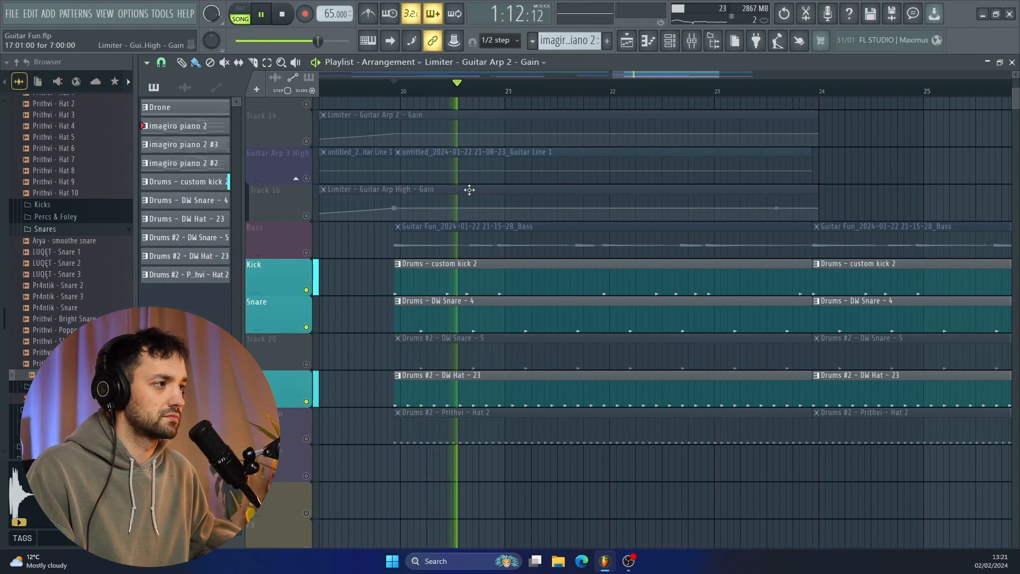
Step: Unmute Track 20's second snare and the Transition hat, listen to all the drum layers together, and stop playback
{"action": "left_click", "coordinate": [306, 364]}
{"action": "left_click", "coordinate": [306, 438]}
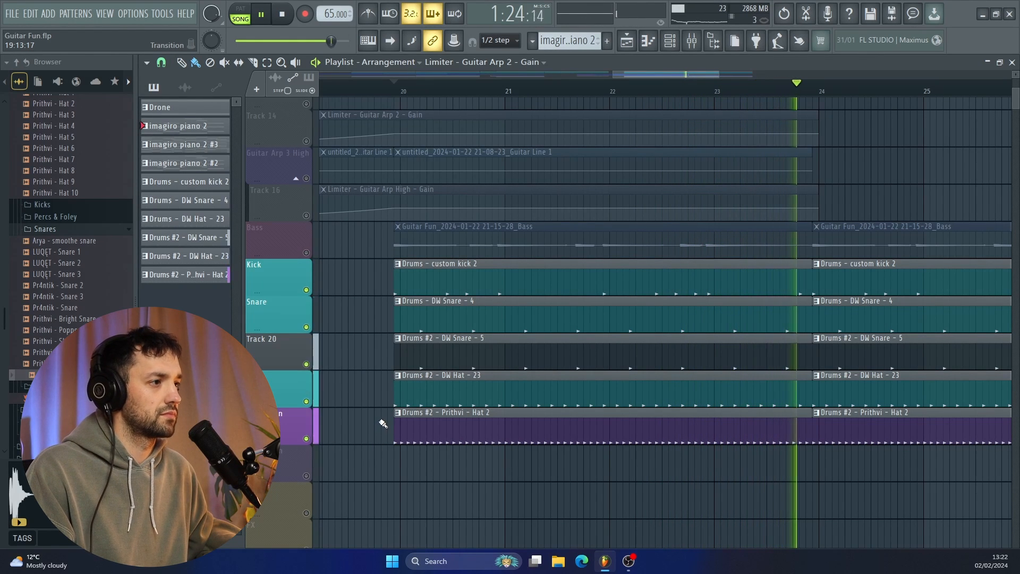
{"action": "key", "text": "space"}
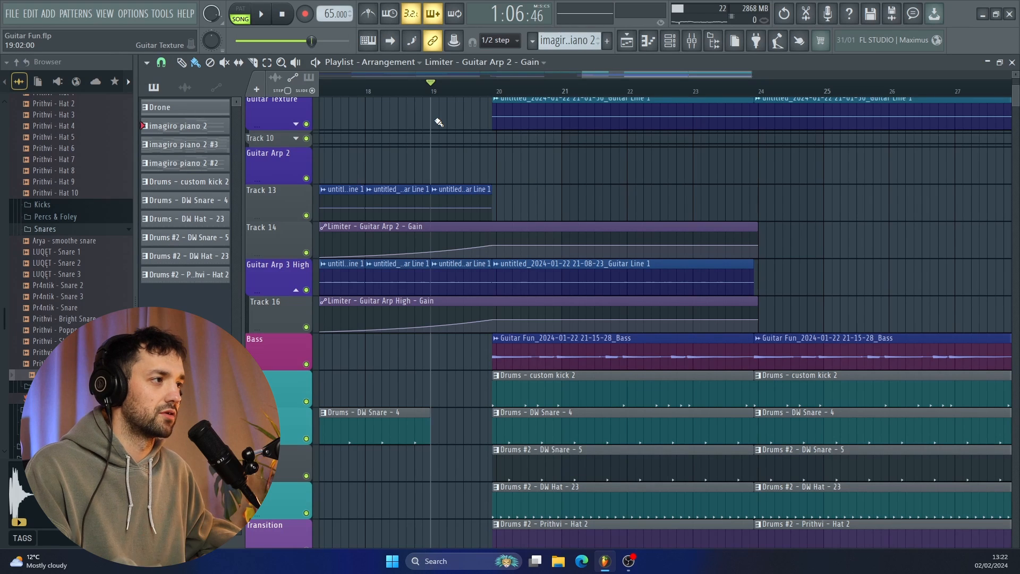
Step: Play the full Guitar Fun.flp arrangement from bar 19 and look through its instrument and drum tracks
{"action": "key", "text": "space"}
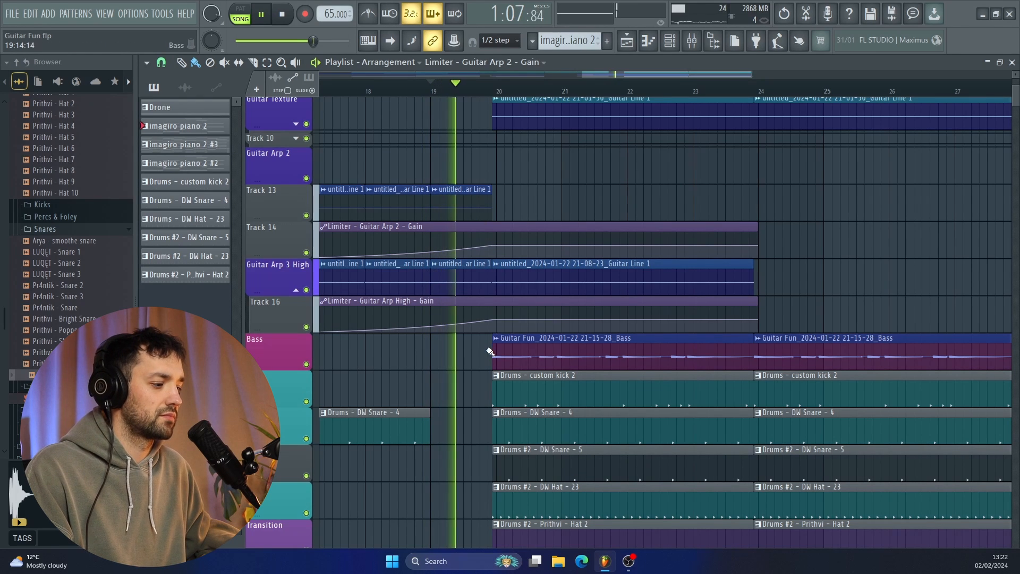
{"action": "scroll", "coordinate": [489, 364], "scroll_direction": "down", "scroll_amount": 2}
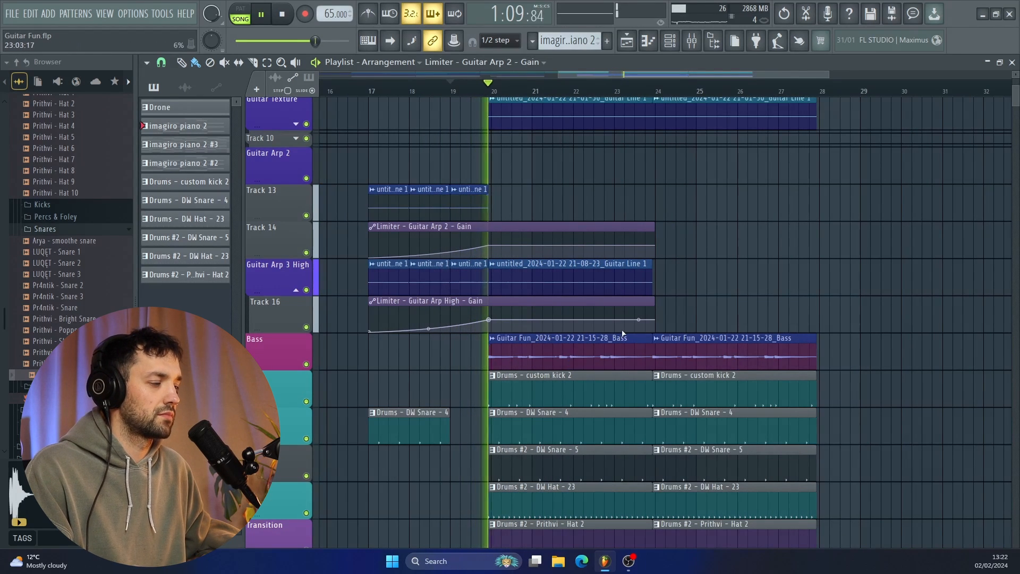
{"action": "scroll", "coordinate": [629, 316], "scroll_direction": "up", "scroll_amount": 3}
{"action": "scroll", "coordinate": [628, 315], "scroll_direction": "down", "scroll_amount": 1}
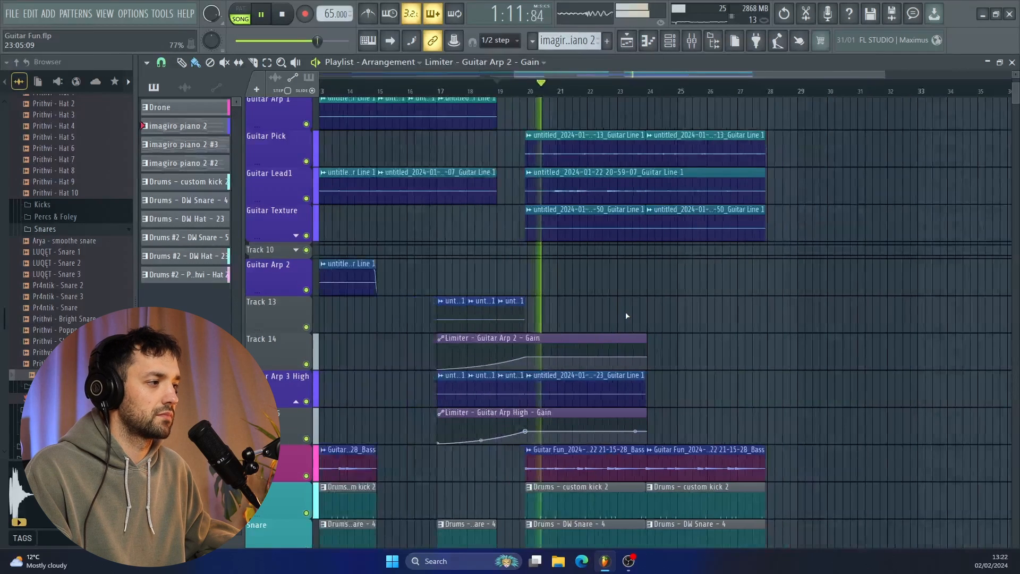
{"action": "scroll", "coordinate": [629, 315], "scroll_direction": "right", "scroll_amount": 2}
{"action": "scroll", "coordinate": [629, 314], "scroll_direction": "up", "scroll_amount": 1}
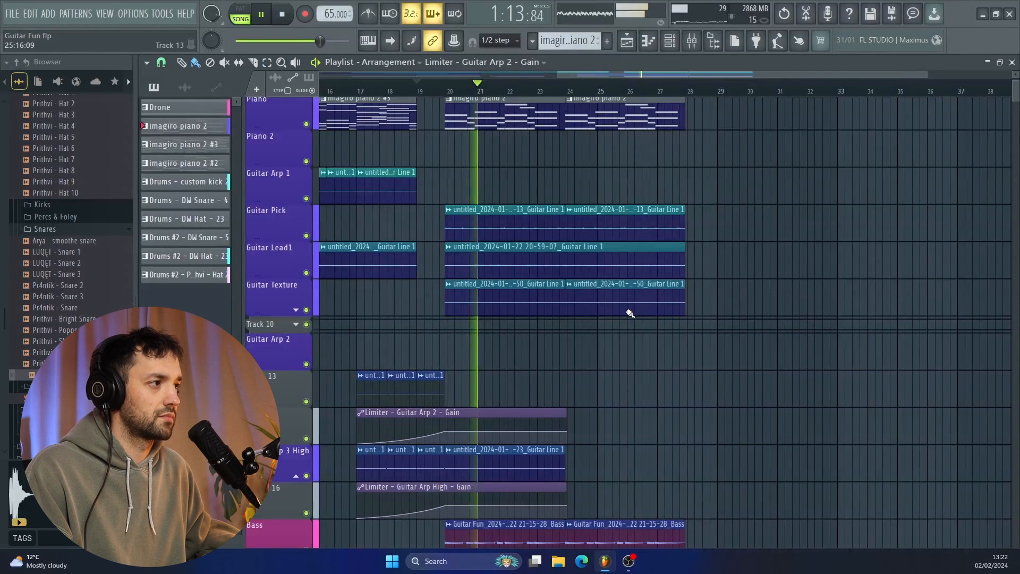
{"action": "scroll", "coordinate": [629, 313], "scroll_direction": "down", "scroll_amount": 1}
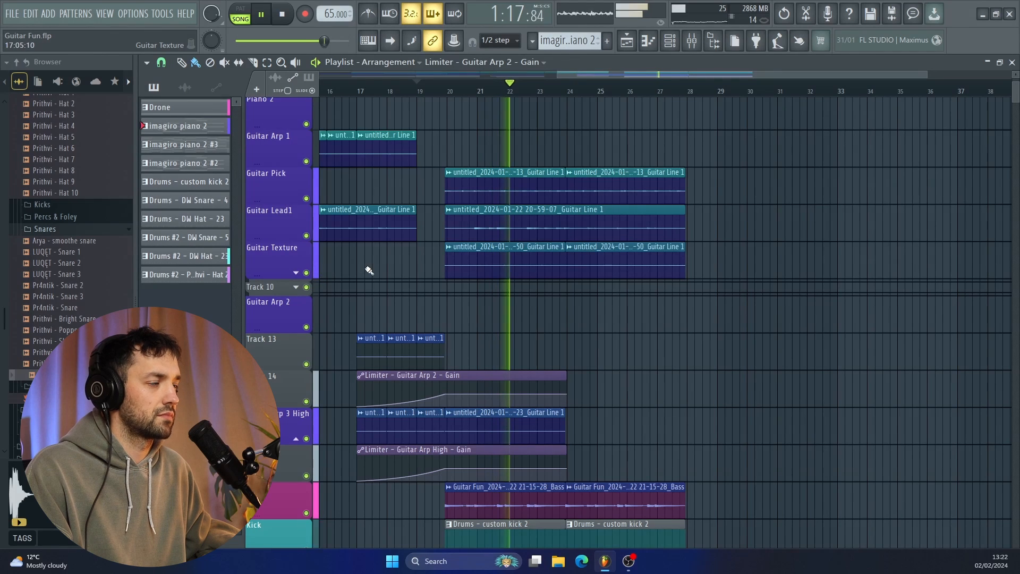
{"action": "scroll", "coordinate": [383, 266], "scroll_direction": "down", "scroll_amount": 1}
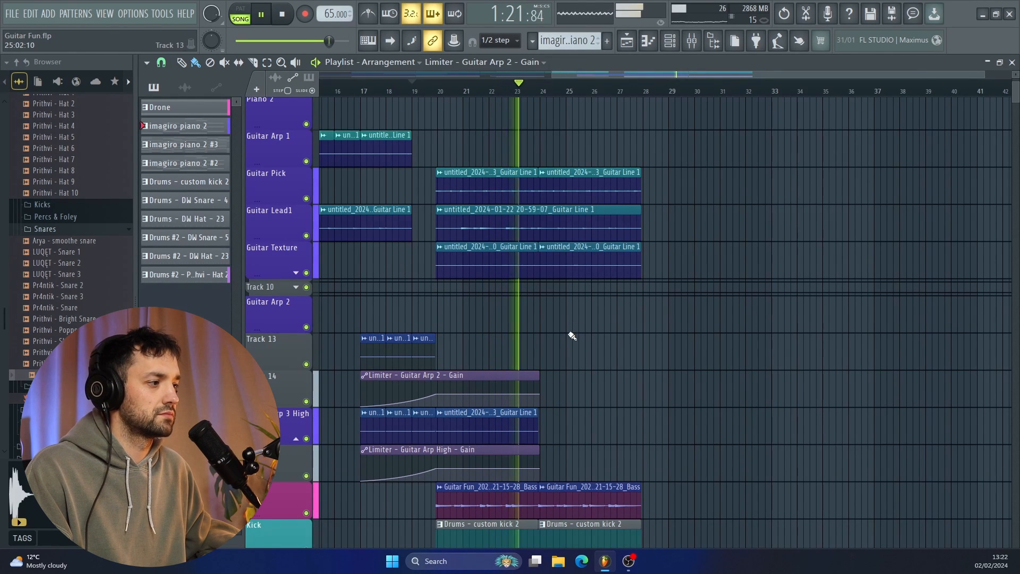
{"action": "scroll", "coordinate": [571, 336], "scroll_direction": "down", "scroll_amount": 2}
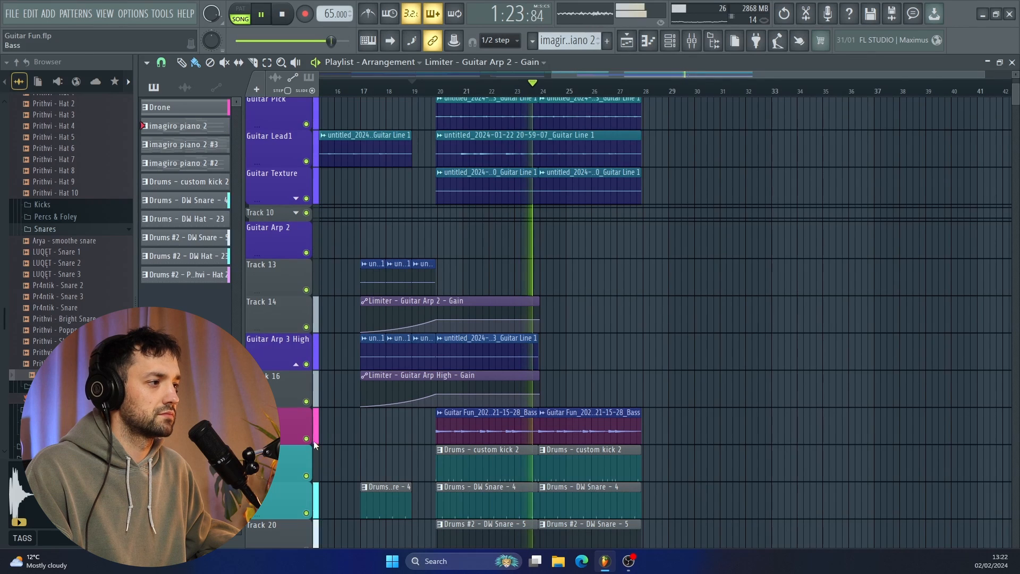
{"action": "scroll", "coordinate": [428, 451], "scroll_direction": "up", "scroll_amount": 2}
{"action": "scroll", "coordinate": [533, 462], "scroll_direction": "up", "scroll_amount": 3}
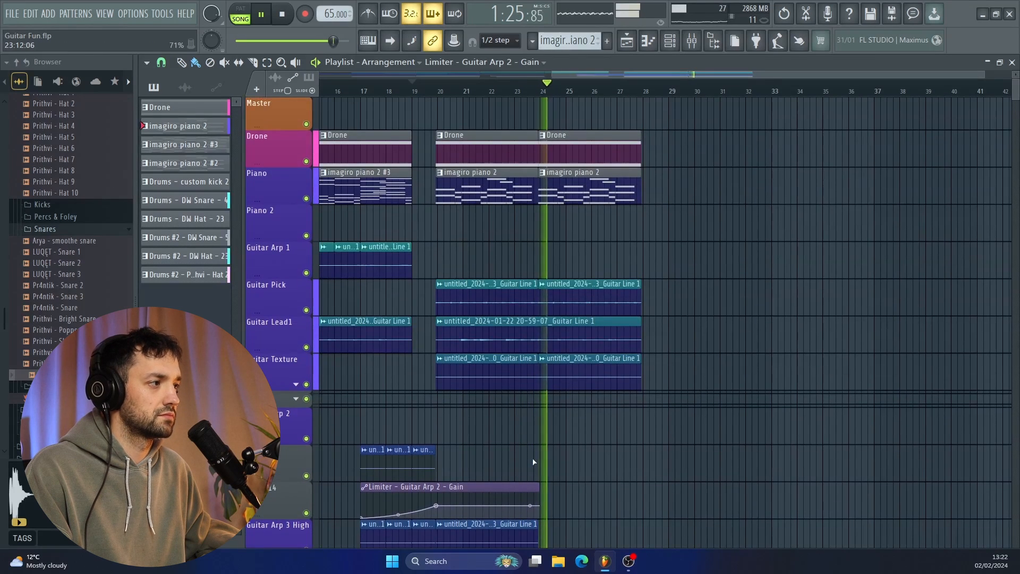
{"action": "scroll", "coordinate": [534, 461], "scroll_direction": "down", "scroll_amount": 5}
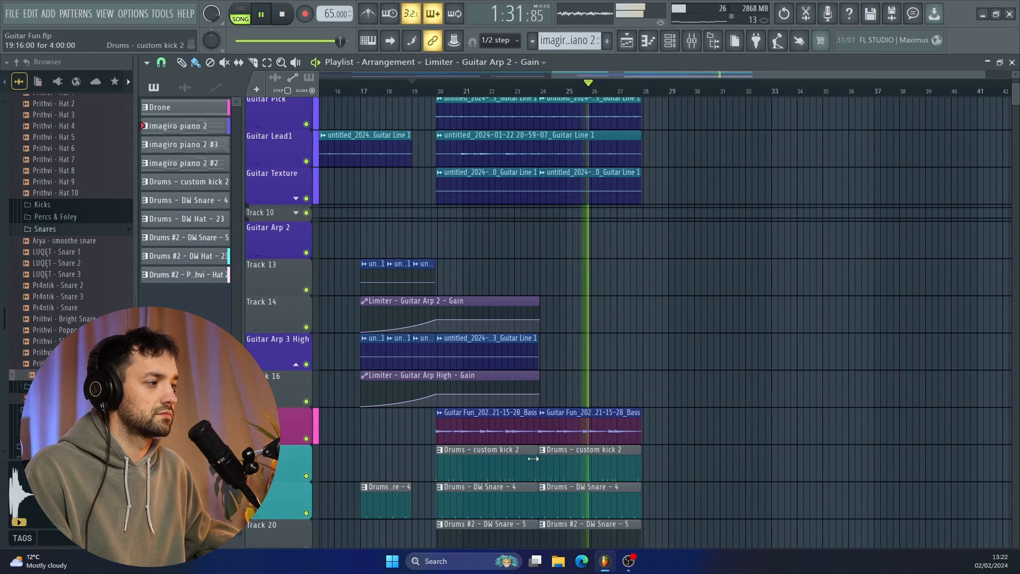
{"action": "scroll", "coordinate": [533, 458], "scroll_direction": "down", "scroll_amount": 2}
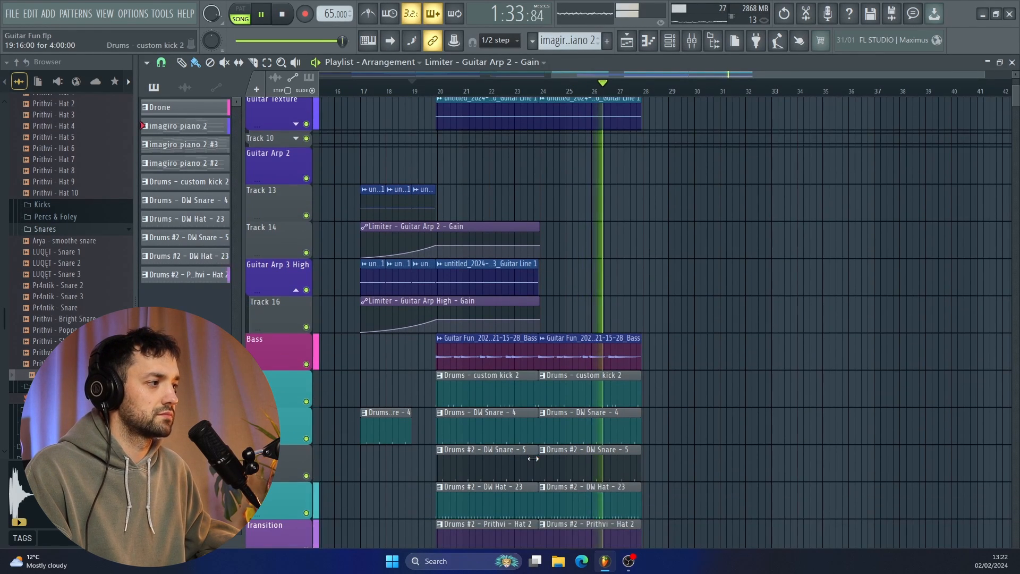
{"action": "scroll", "coordinate": [533, 458], "scroll_direction": "down", "scroll_amount": 2}
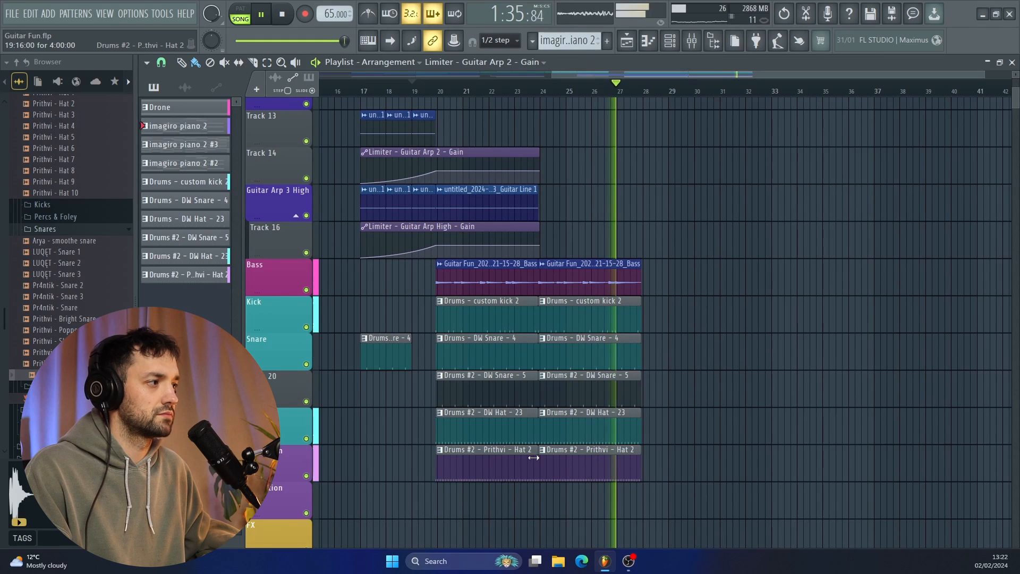